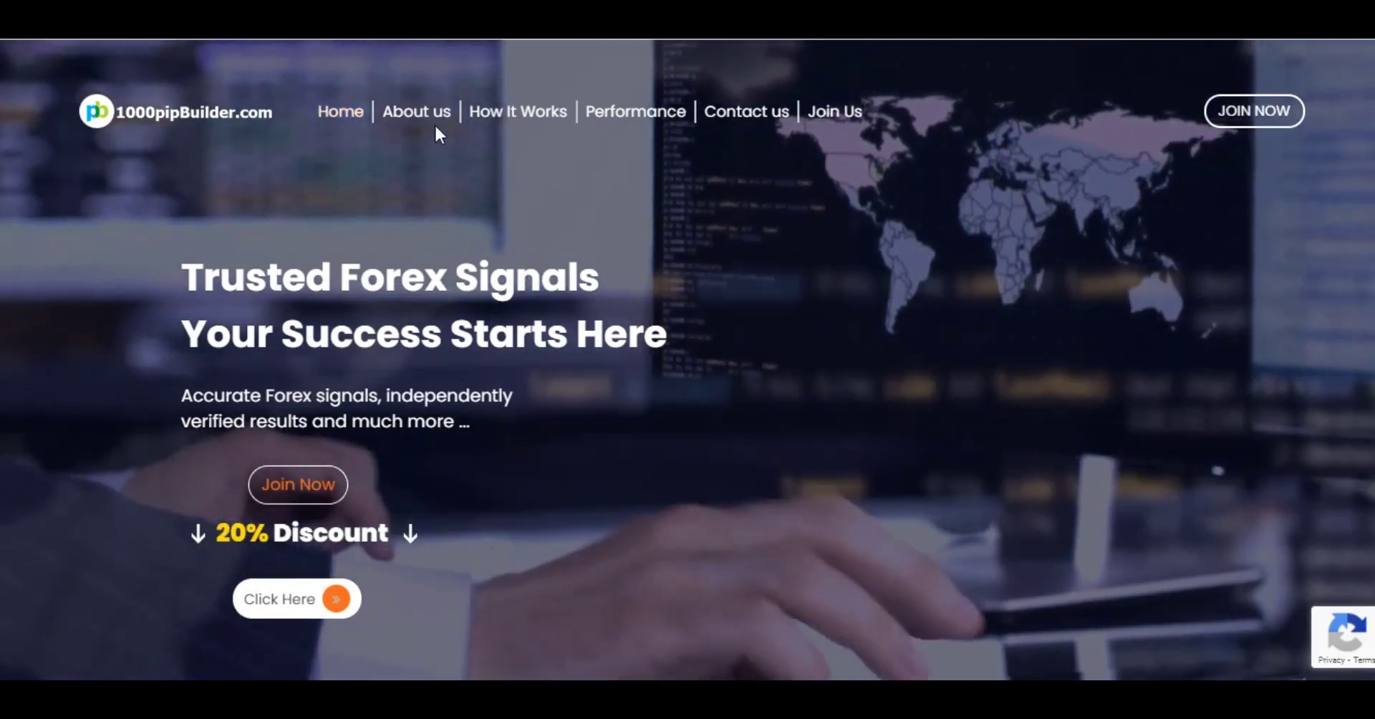
- View the 1000pipBuilder forex mentor and How It Works sections
left_click(430, 122)
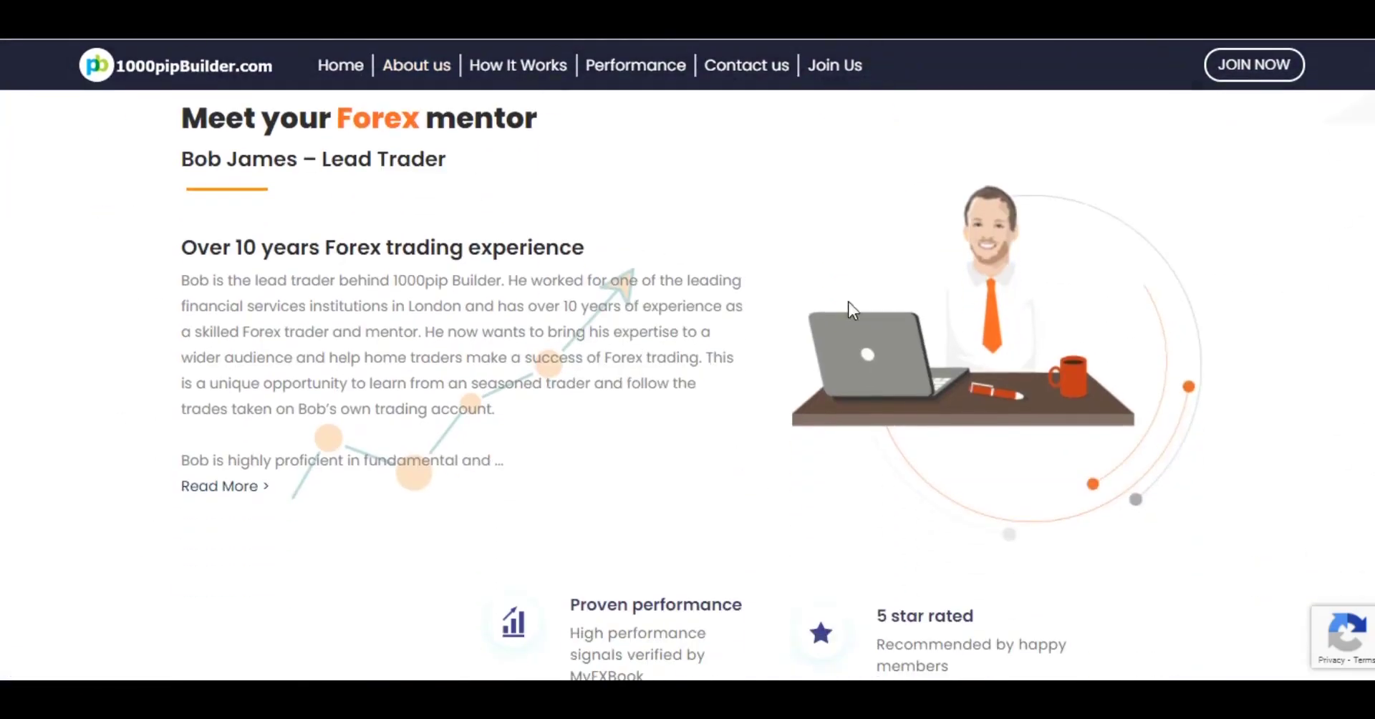
left_click(526, 68)
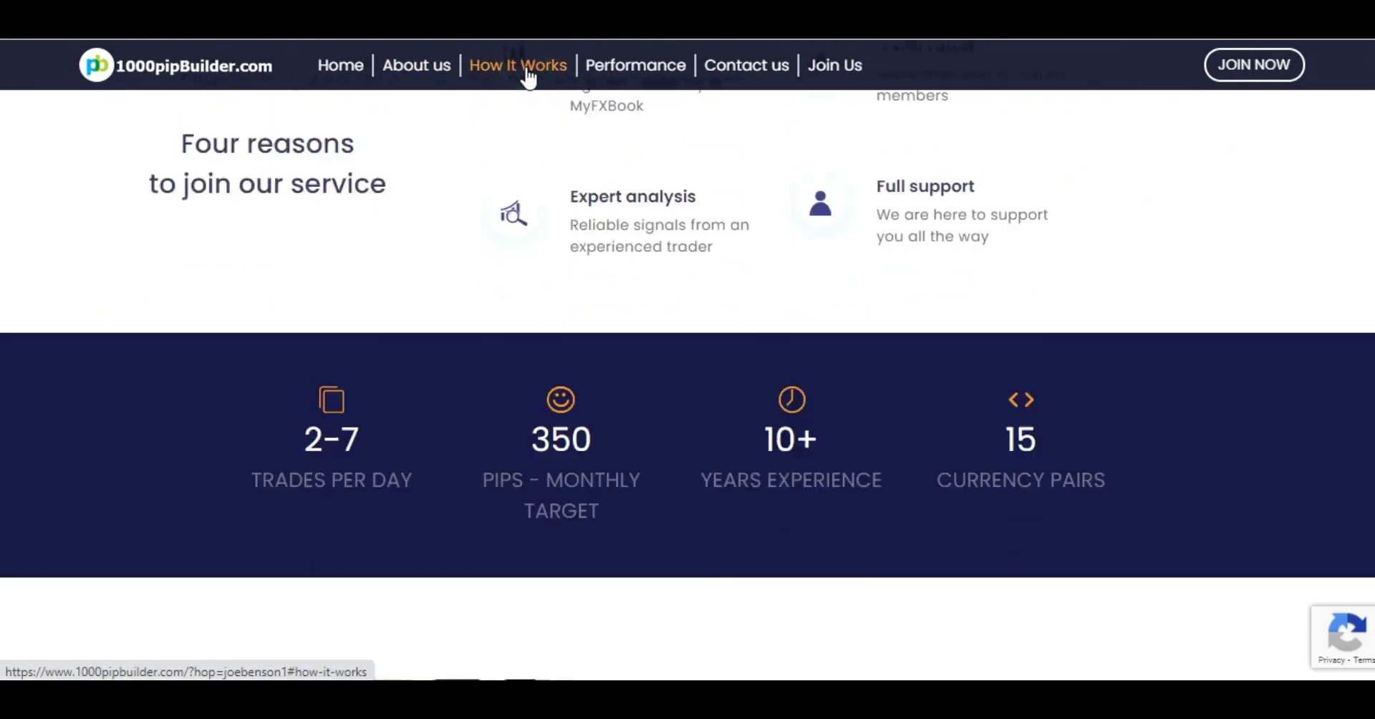
scroll(600, 225, "up", 4)
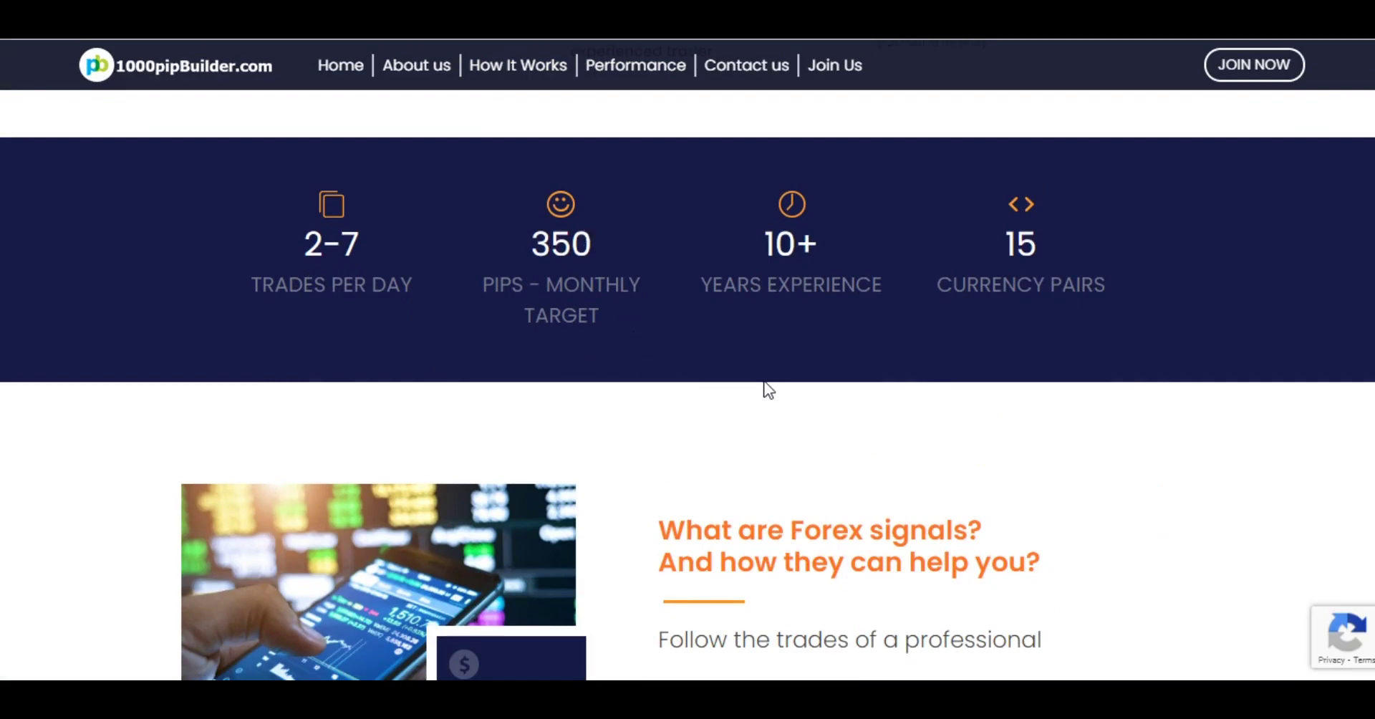
- Review the performance section and MyFXBook-verified results, ending at the Contact Us form
left_click(652, 68)
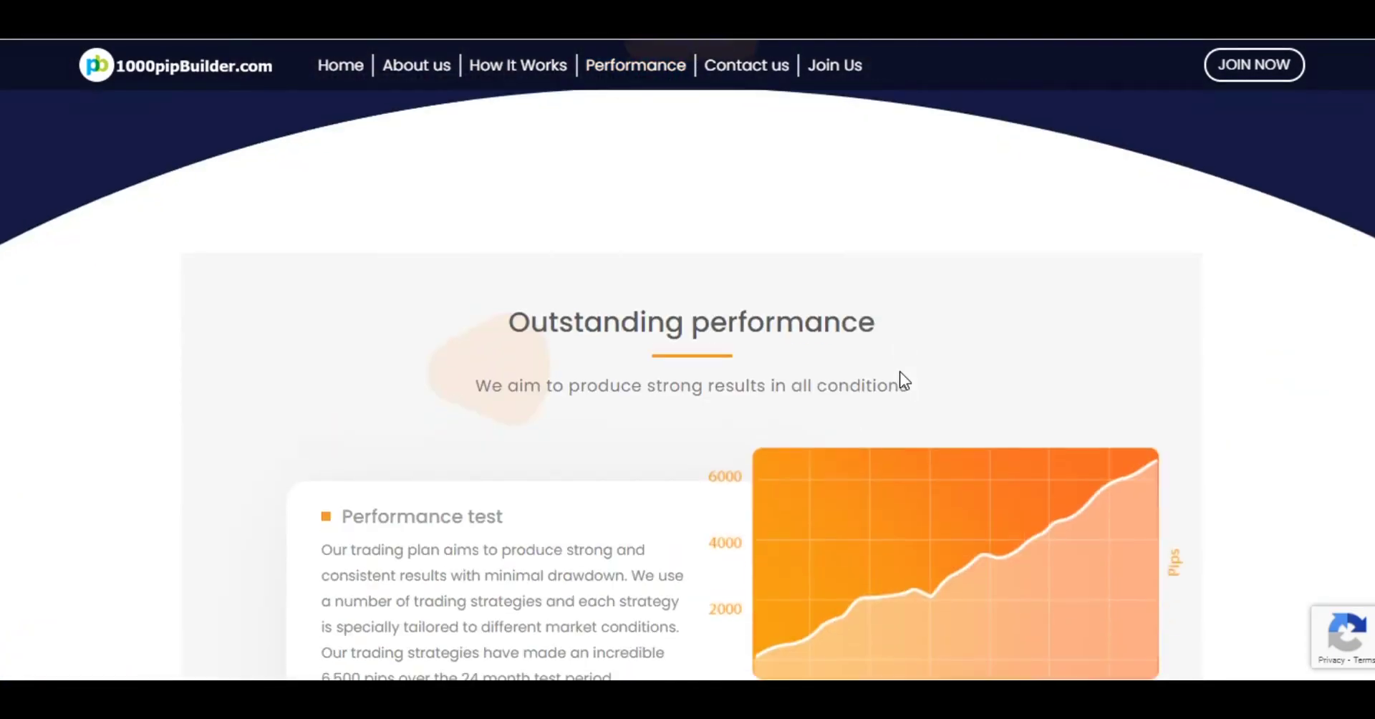
scroll(885, 396, "down", 3)
scroll(720, 347, "down", 3)
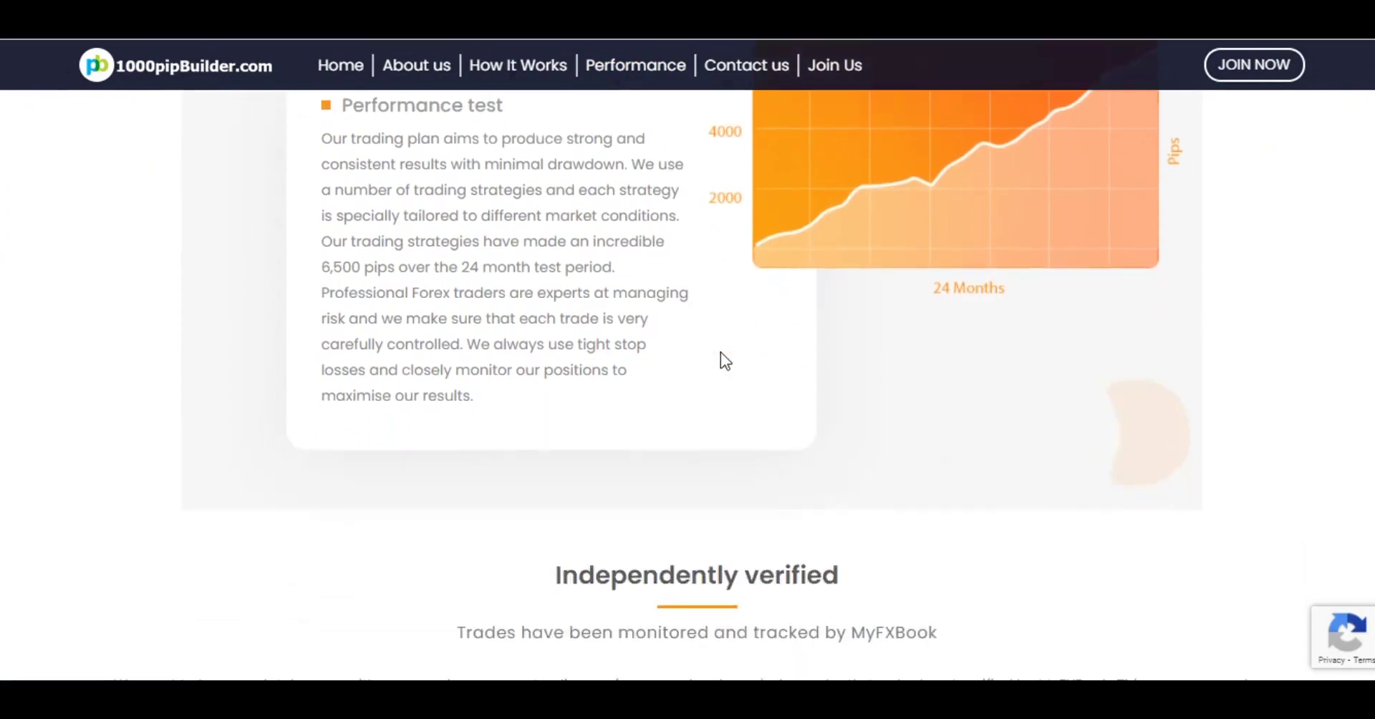
scroll(720, 358, "down", 10)
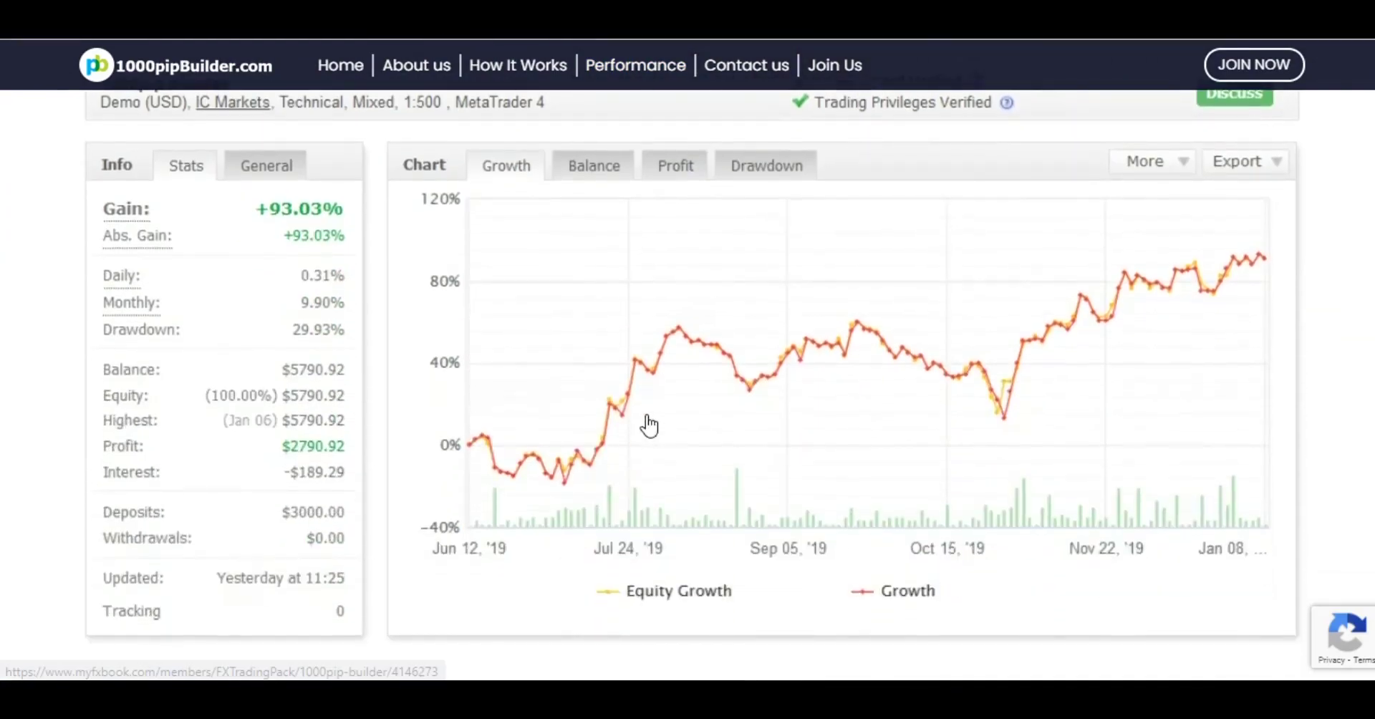
scroll(687, 272, "down", 1)
left_click(748, 68)
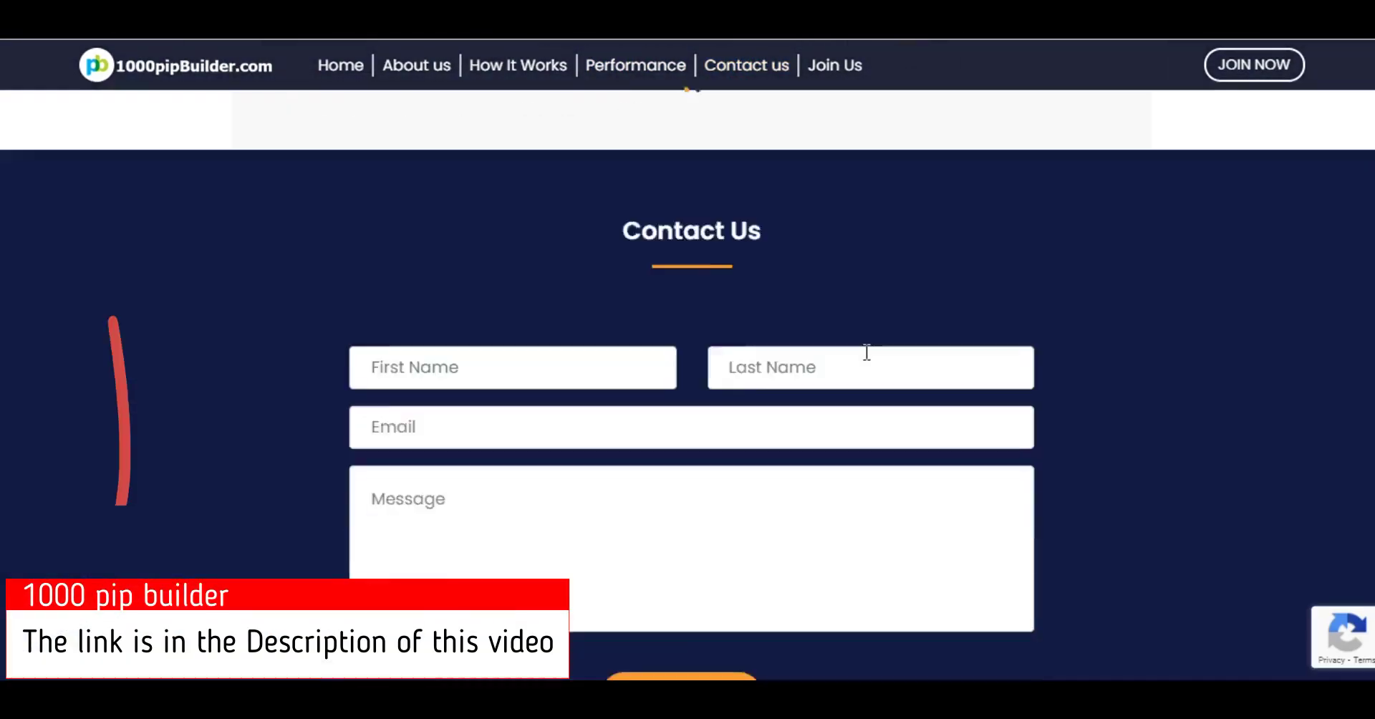
- Look over the 1-, 3- and 12-month membership pricing plans, then return to the home page top
left_click(831, 68)
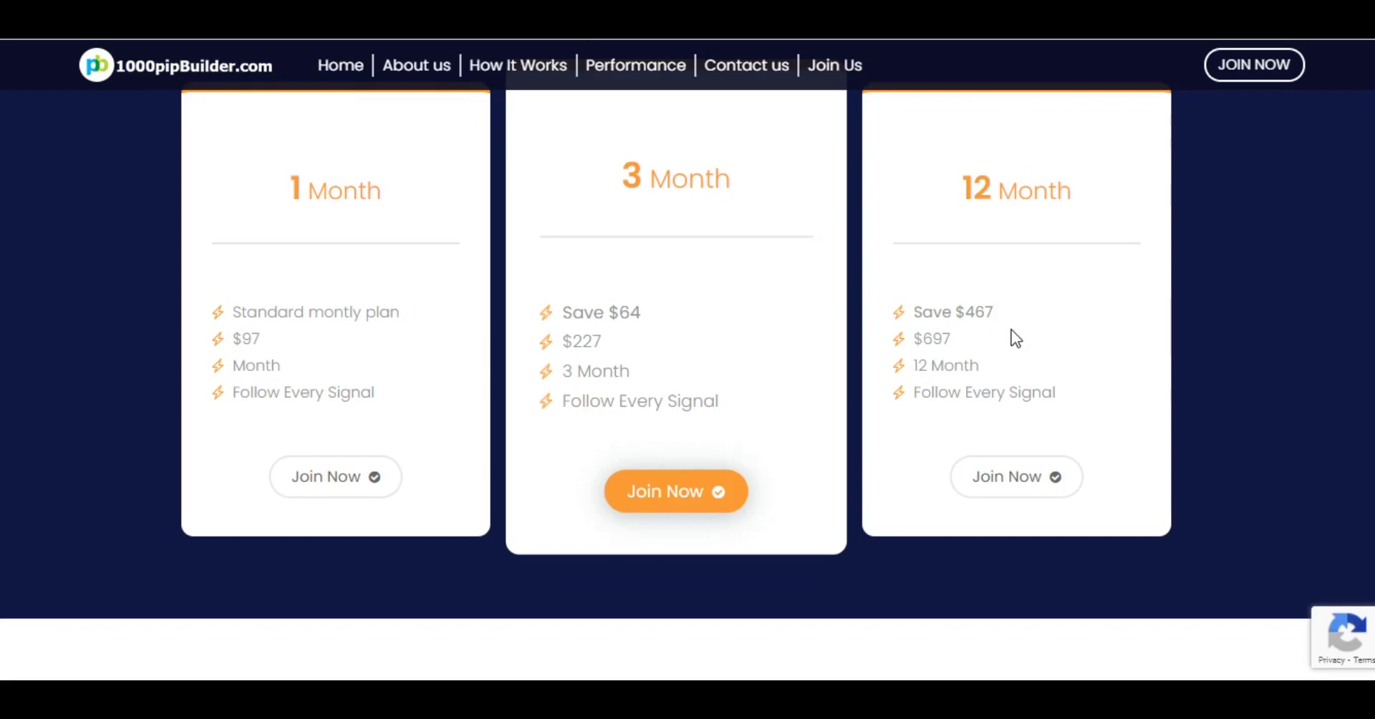
left_click(333, 66)
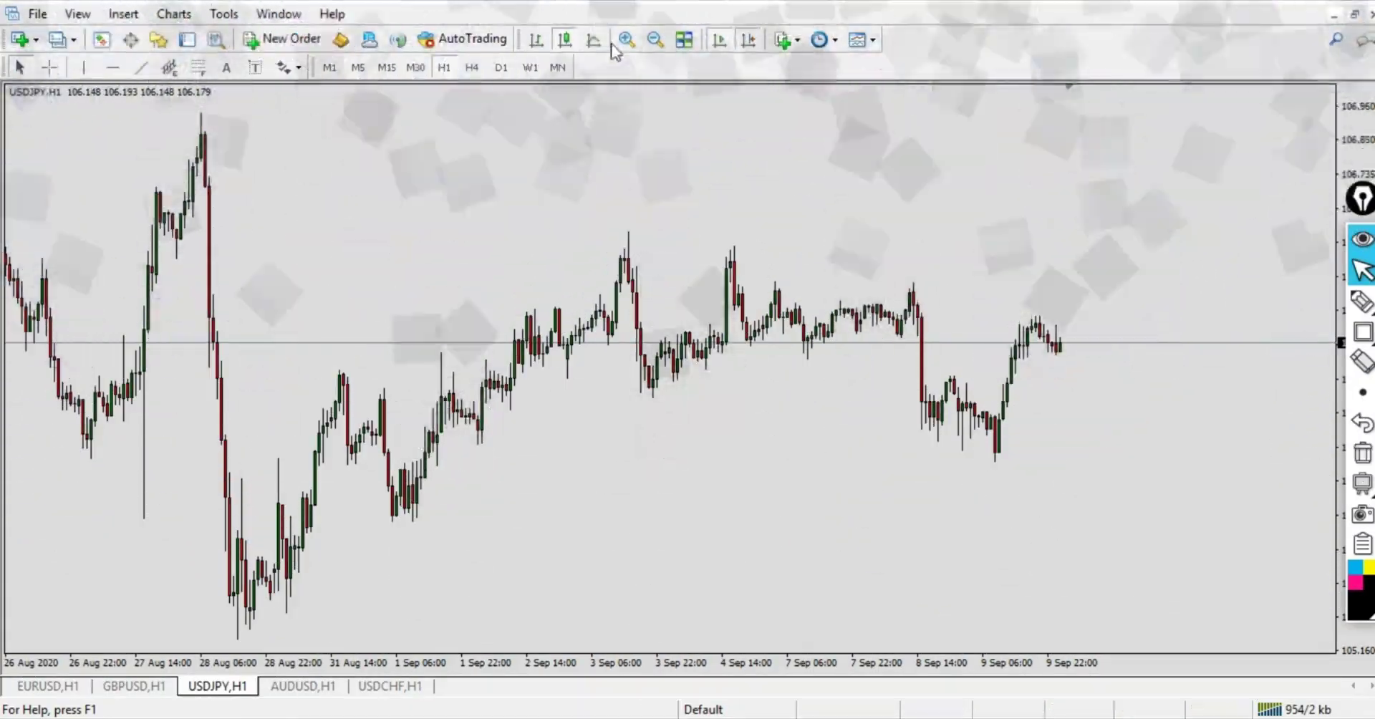
- Zoom in on the USDJPY H1 chart so wider candles span 2–10 Sep 2020
left_click(625, 41)
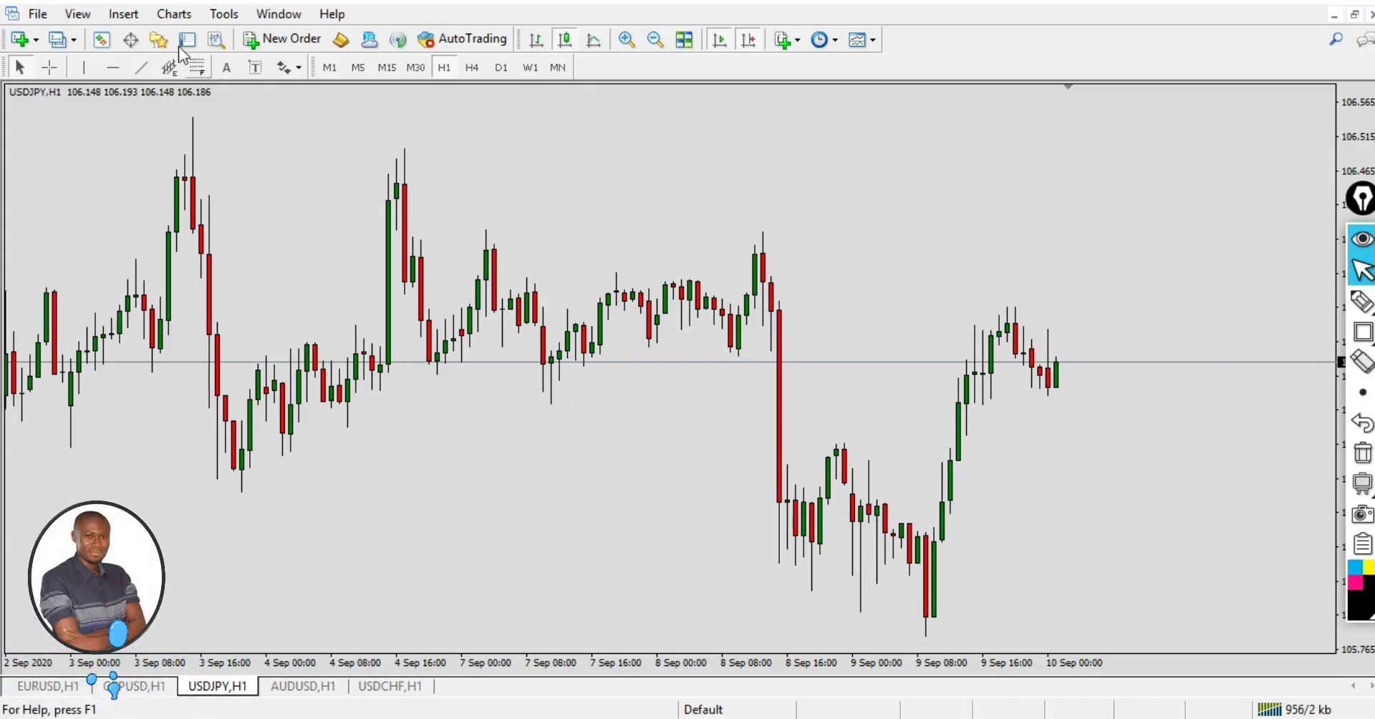
- Attach KISS Auto Fib to the USDJPY H1 chart with Allow DLL imports ticked, drawing levels 0.0–161.8
left_click(158, 39)
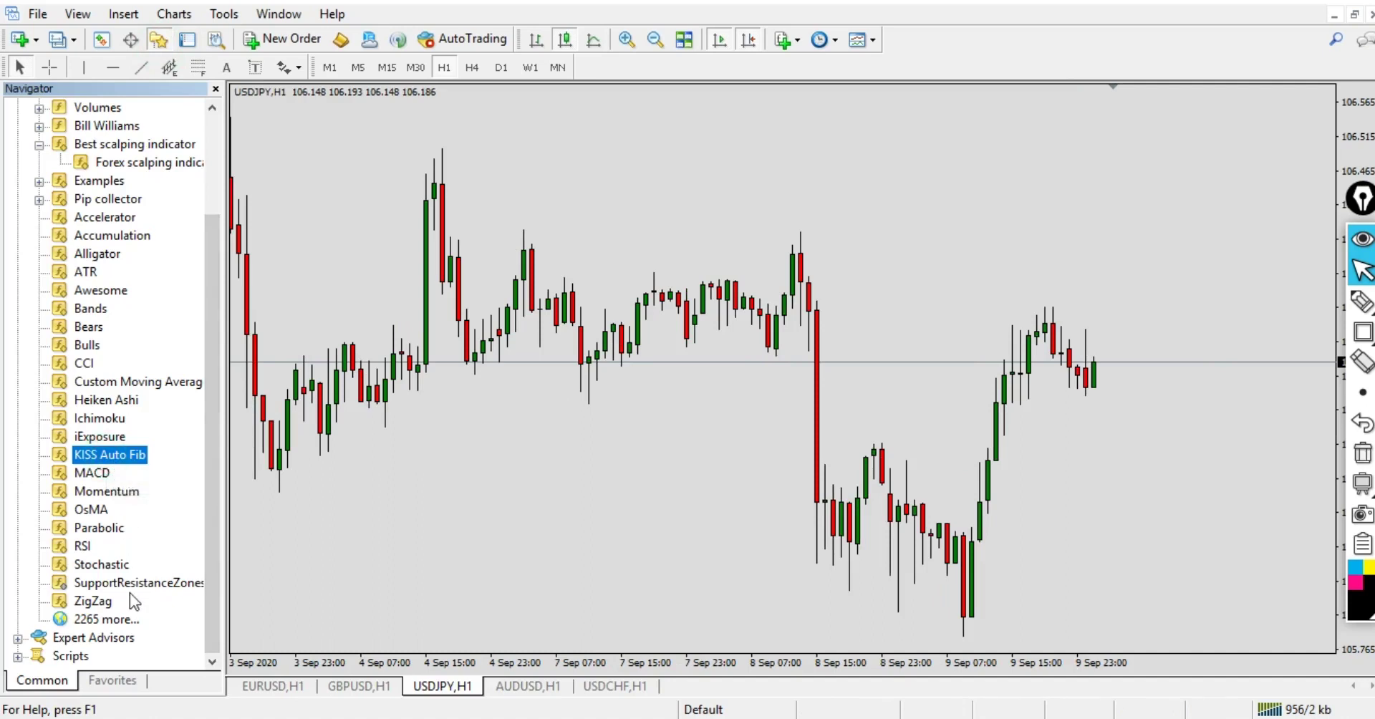
left_click_drag(90, 456, 514, 362)
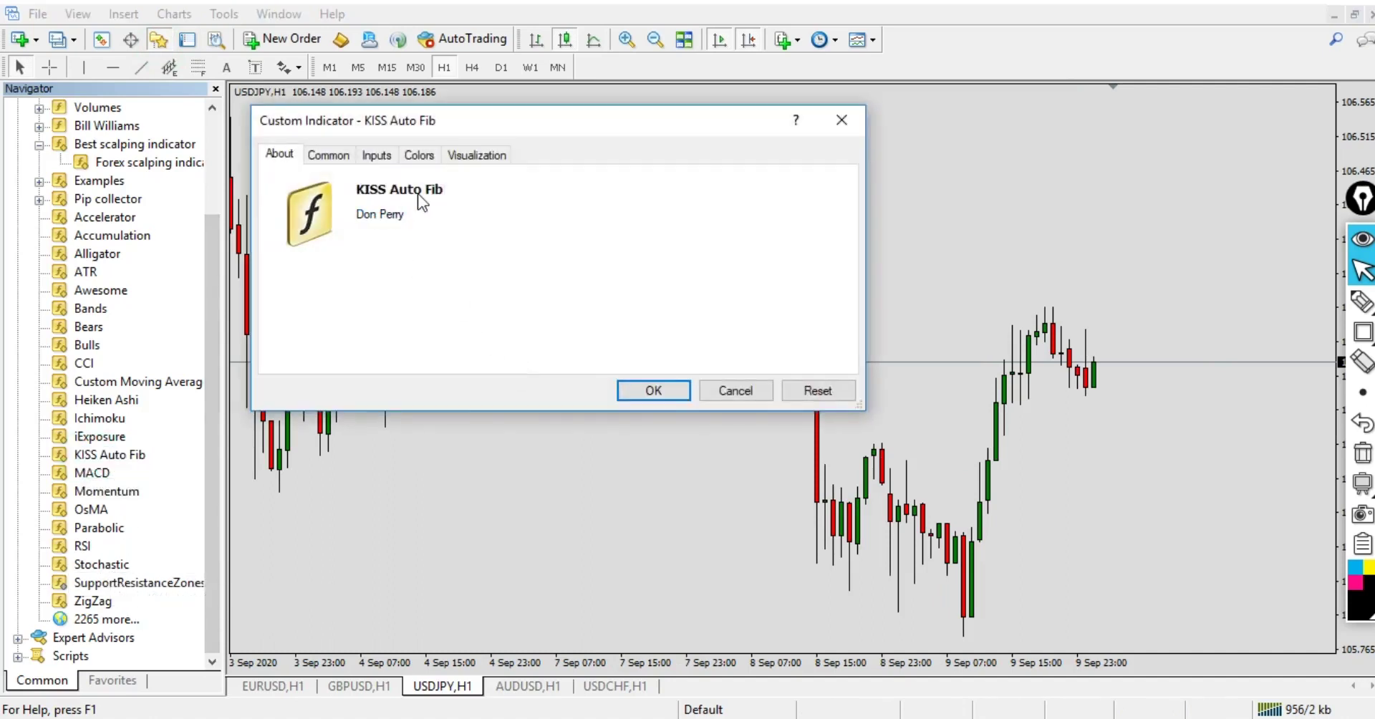
left_click(328, 155)
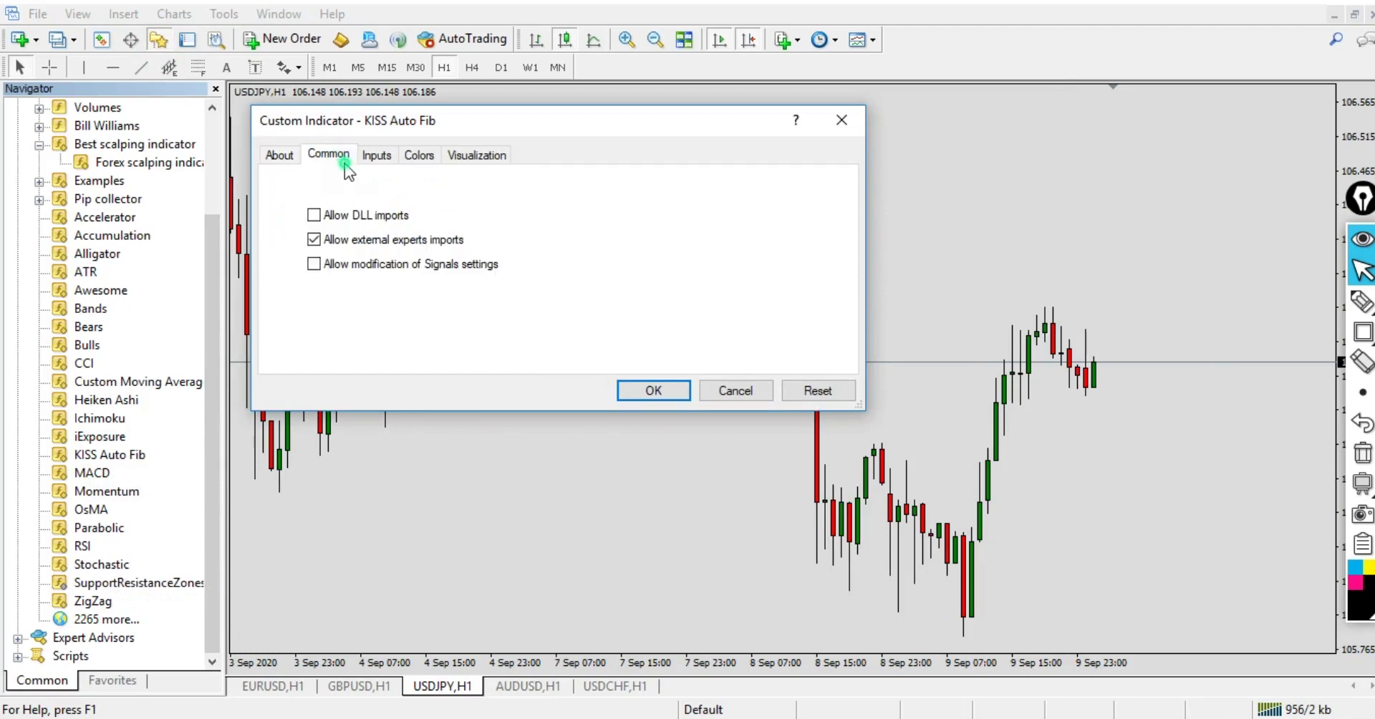
left_click(314, 215)
left_click(377, 153)
left_click(428, 156)
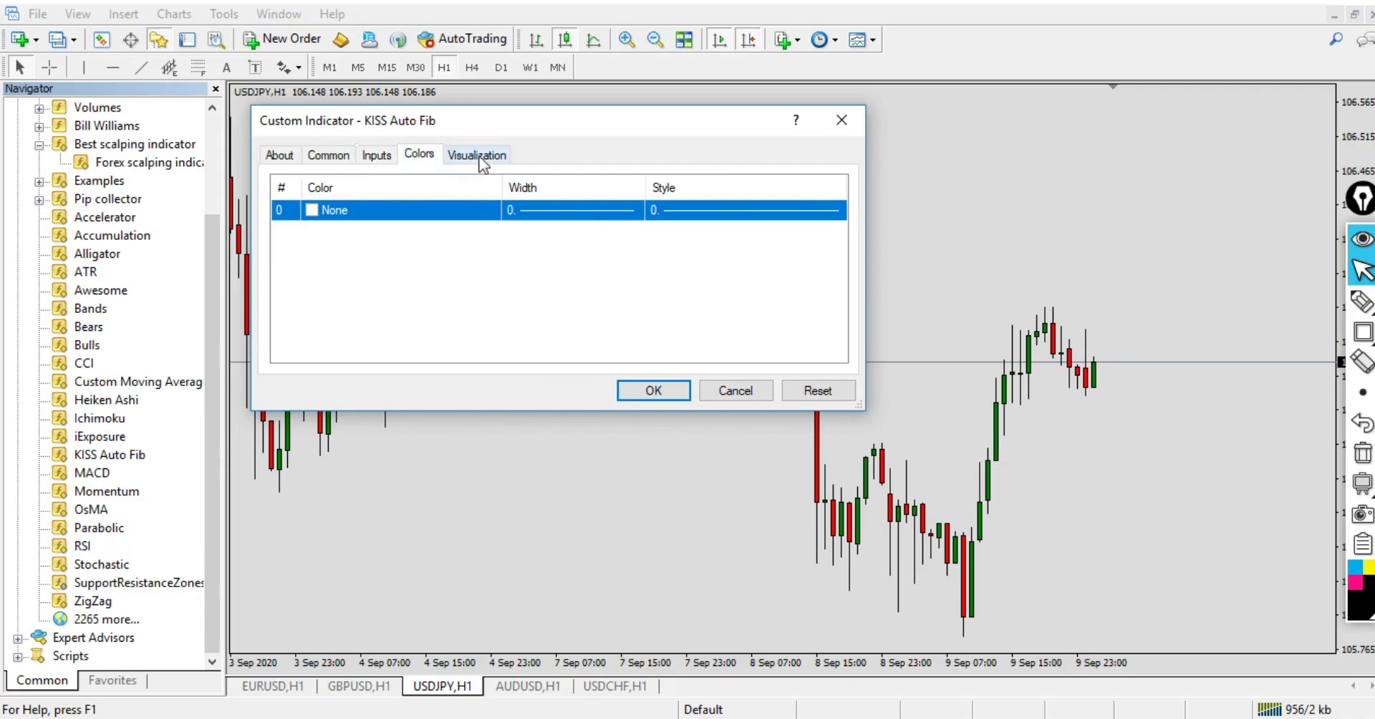
left_click(477, 155)
left_click(303, 152)
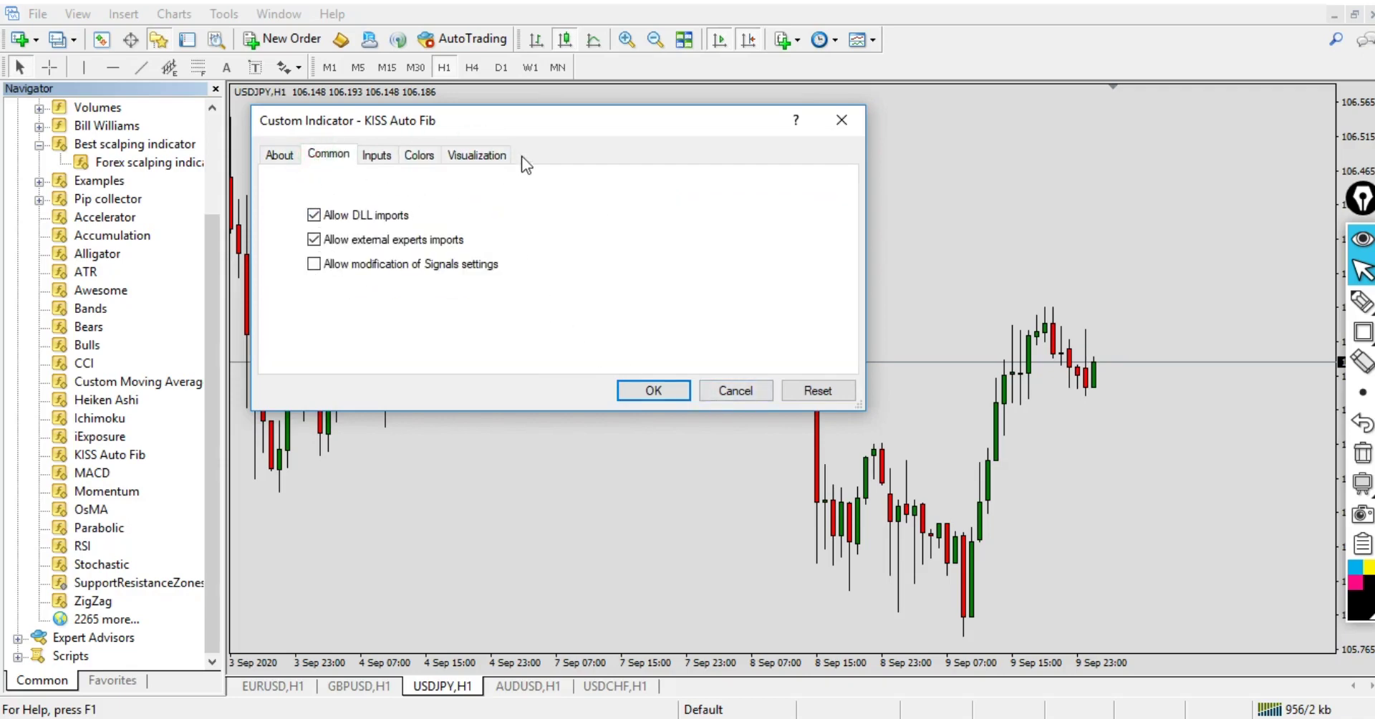
left_click_drag(506, 123, 736, 188)
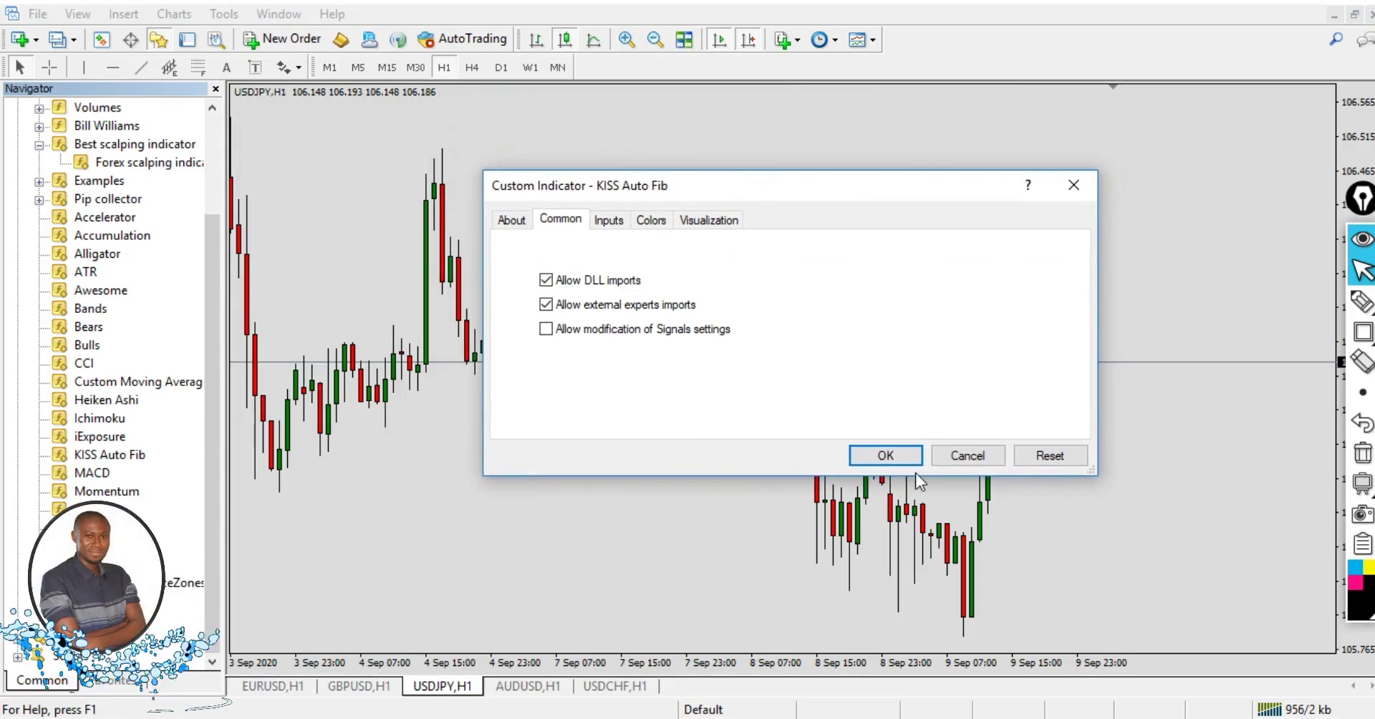
left_click(886, 456)
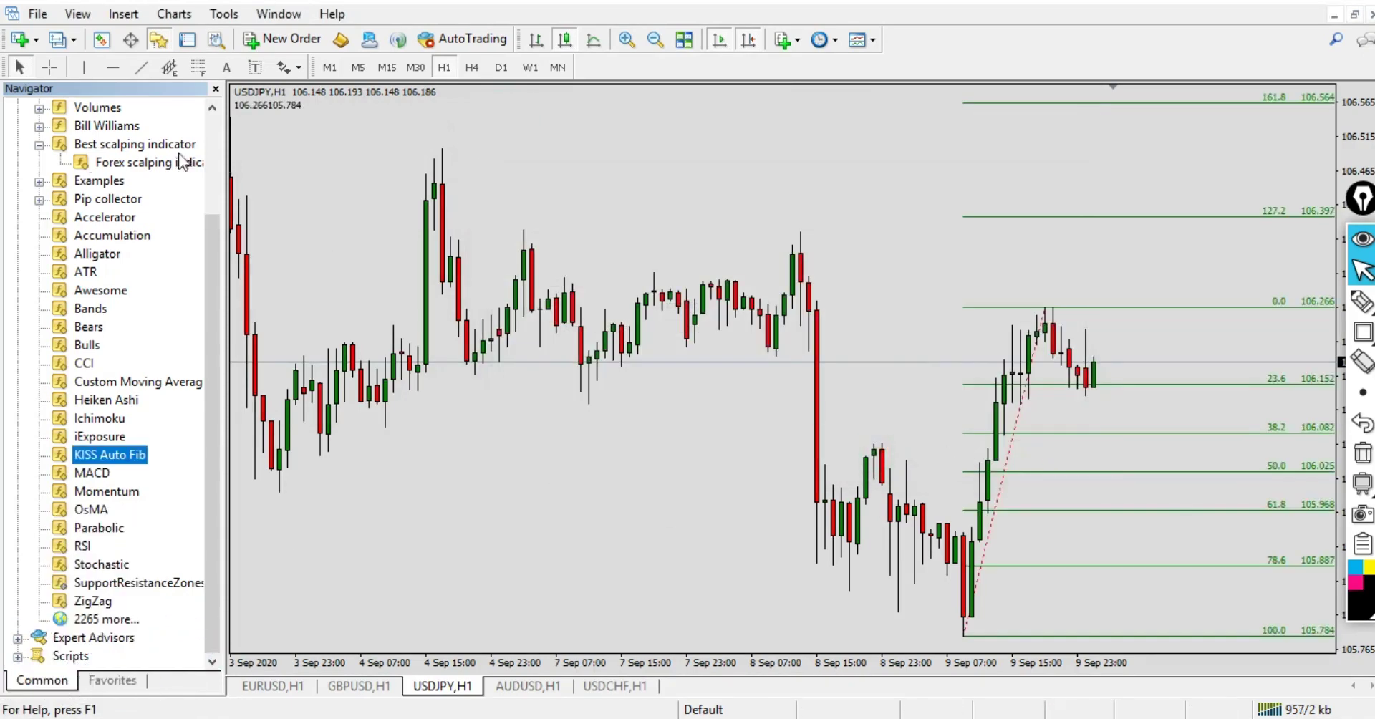
- Close the Navigator and pan the USDJPY chart from late-August bars back to the latest Fibonacci levels
left_click(187, 40)
left_click_drag(780, 408, 582, 384)
left_click_drag(935, 390, 786, 451)
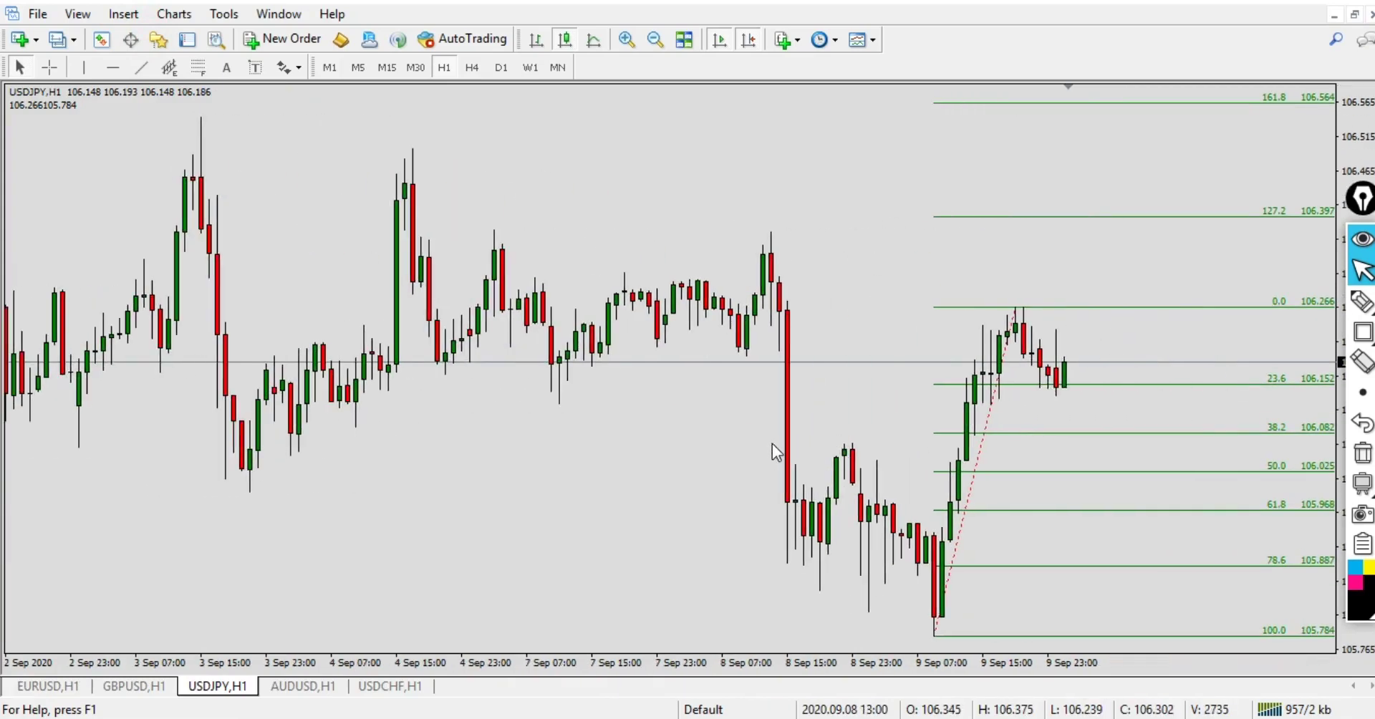
scroll(792, 435, "down", 1)
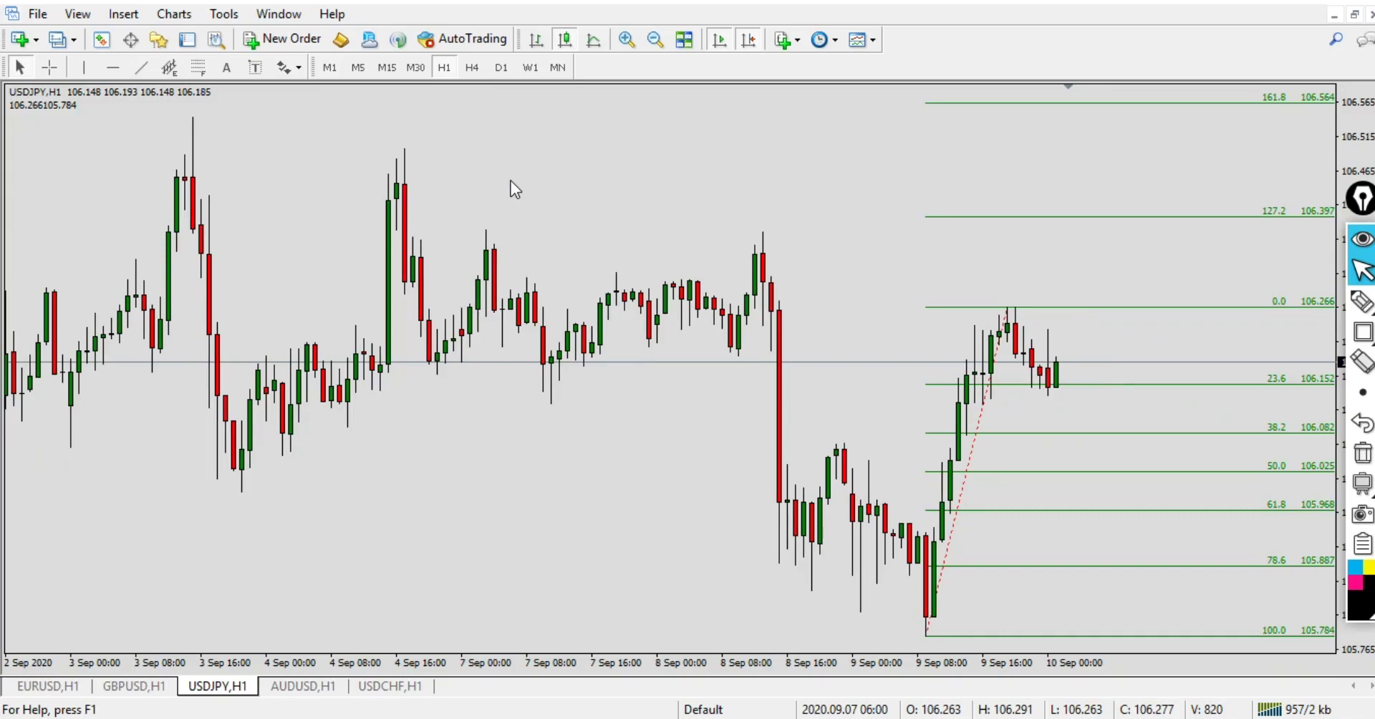
left_click_drag(460, 393, 199, 429)
left_click_drag(899, 542, 353, 461)
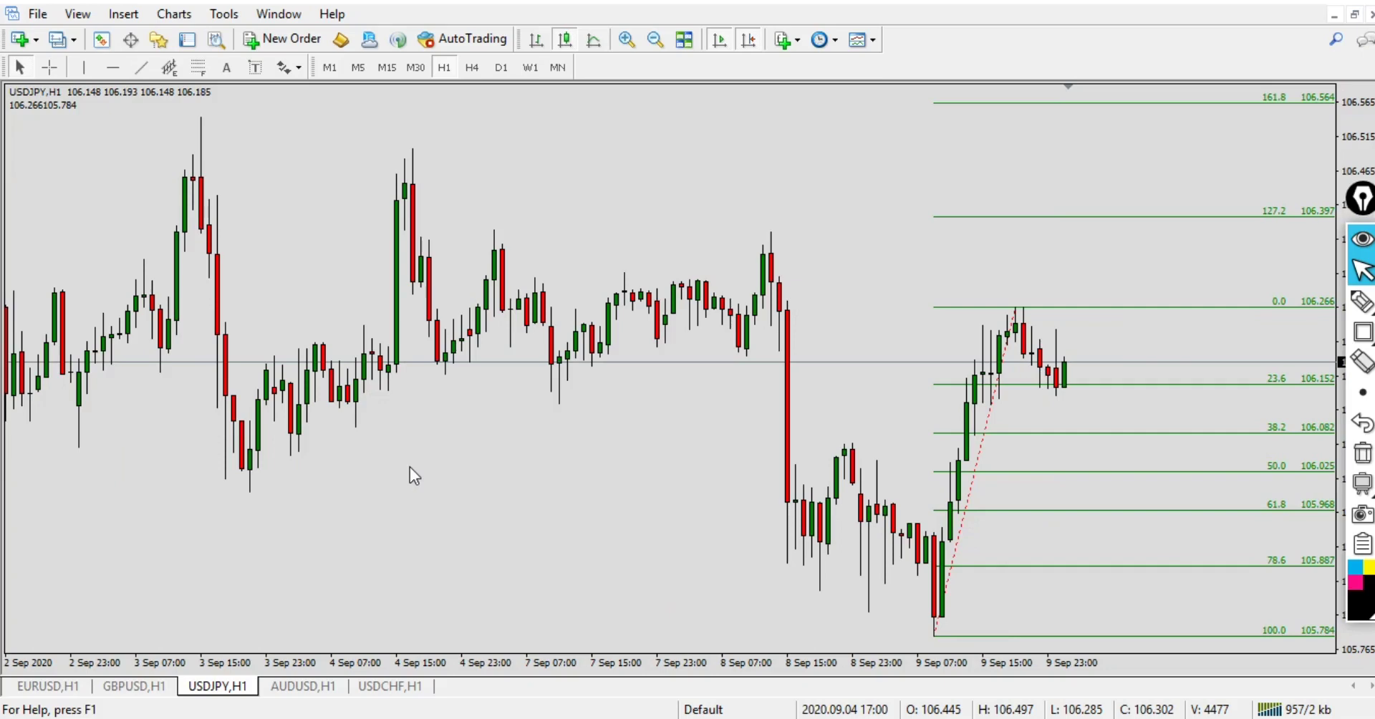
scroll(409, 466, "down", 1)
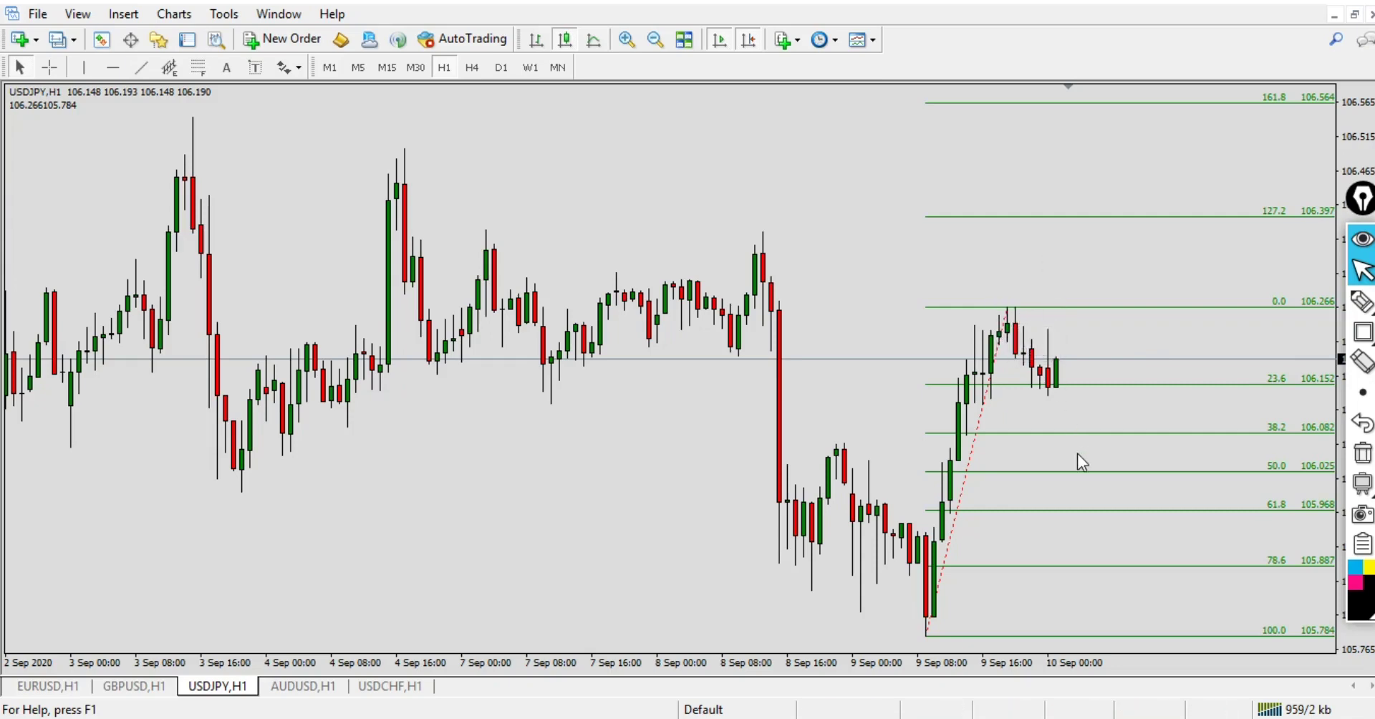
- Circle the 9 Sep peak at the 0.0 level and candles near 7 Sep and 4 Sep
mouse_move(1362, 331)
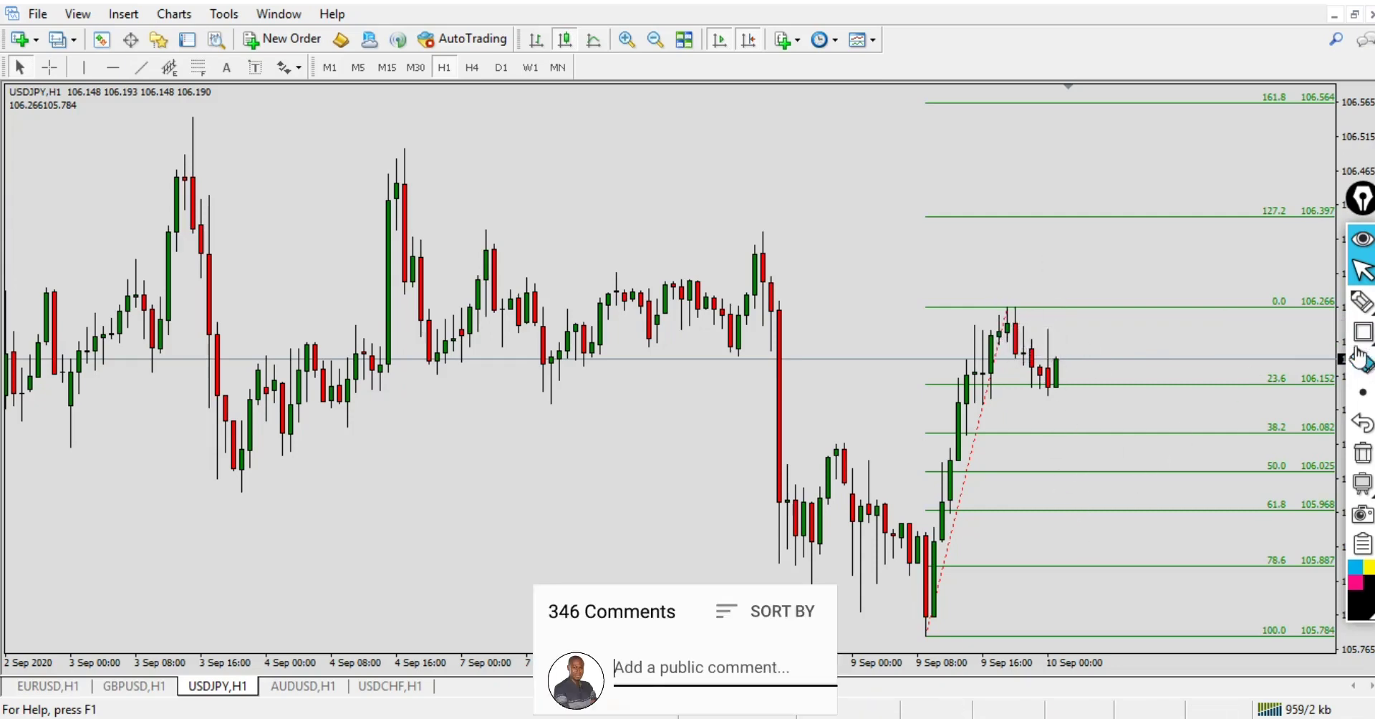
left_click(1270, 332)
left_click_drag(973, 286, 1028, 337)
left_click_drag(531, 348, 622, 375)
left_click_drag(415, 343, 451, 371)
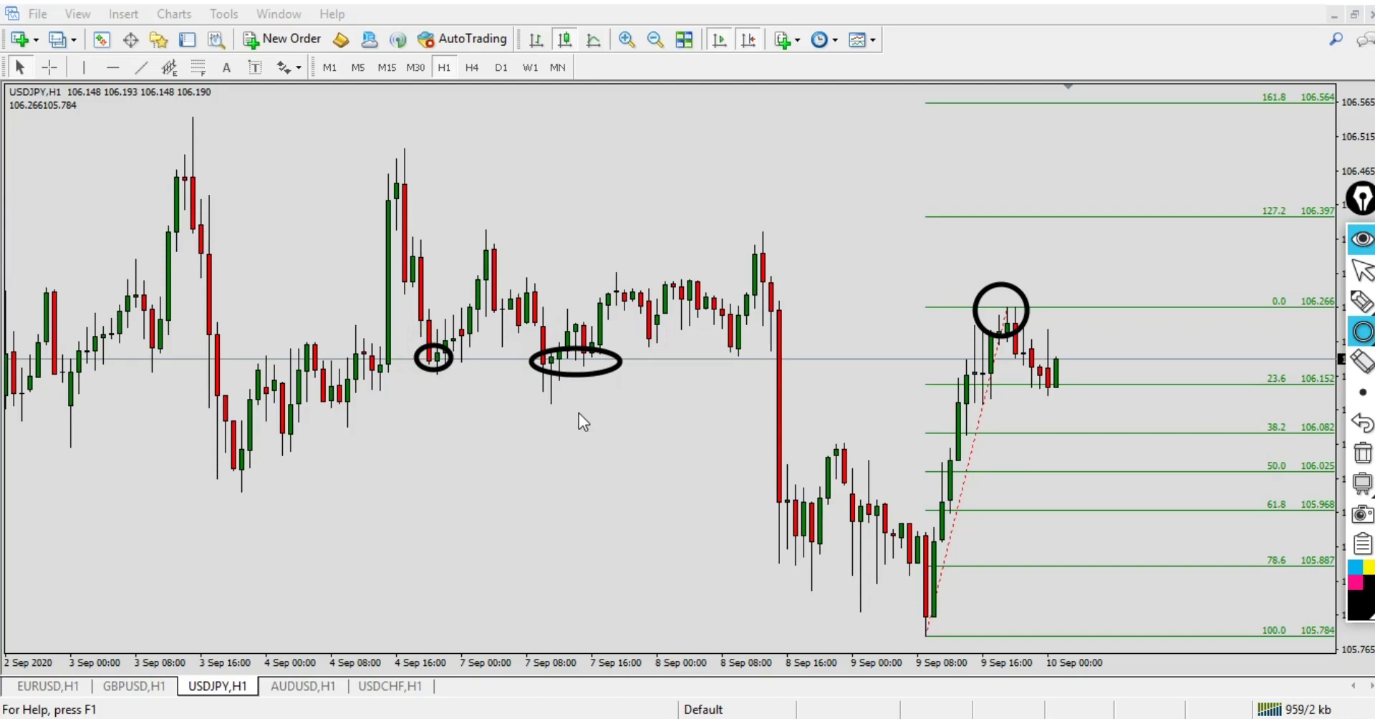
- Remove the 4 Sep and 7 Sep circles and redraw one around the 7 Sep candles at the high's level
left_click(1360, 426)
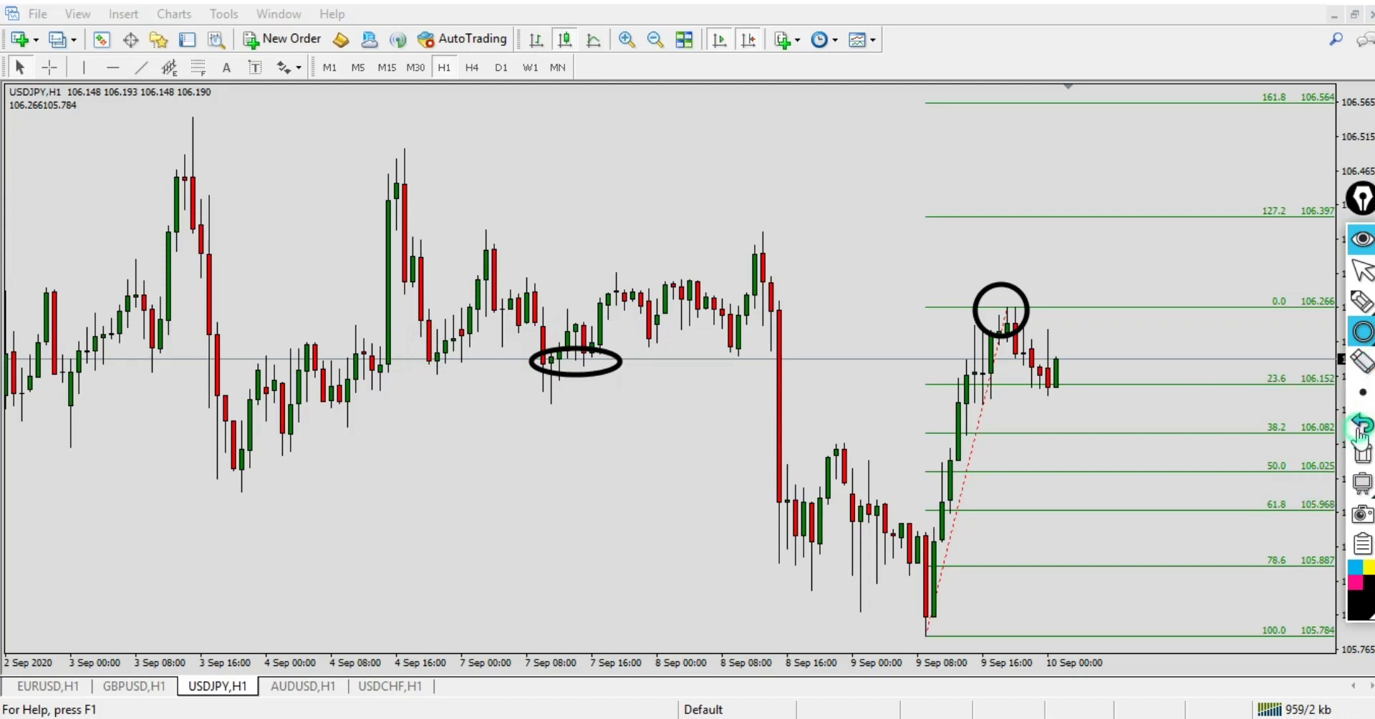
left_click(1360, 428)
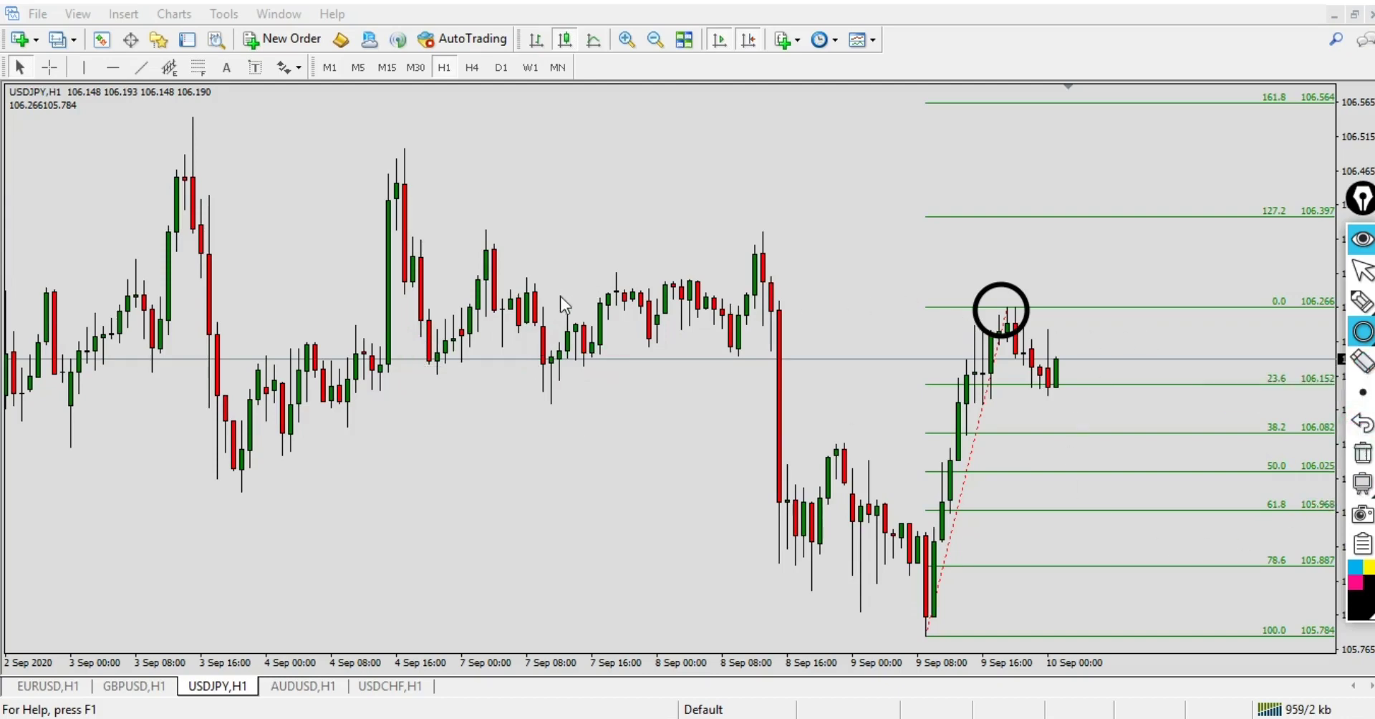
left_click_drag(557, 298, 595, 340)
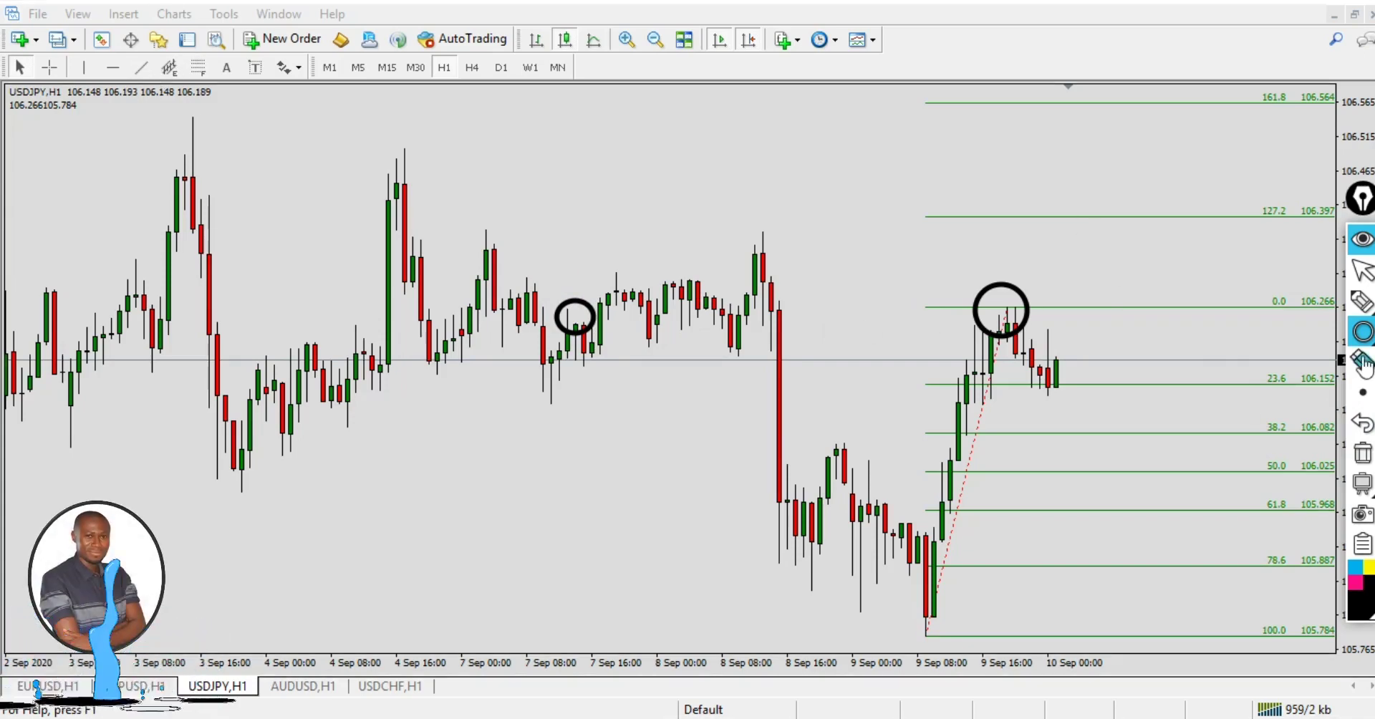
left_click(1363, 269)
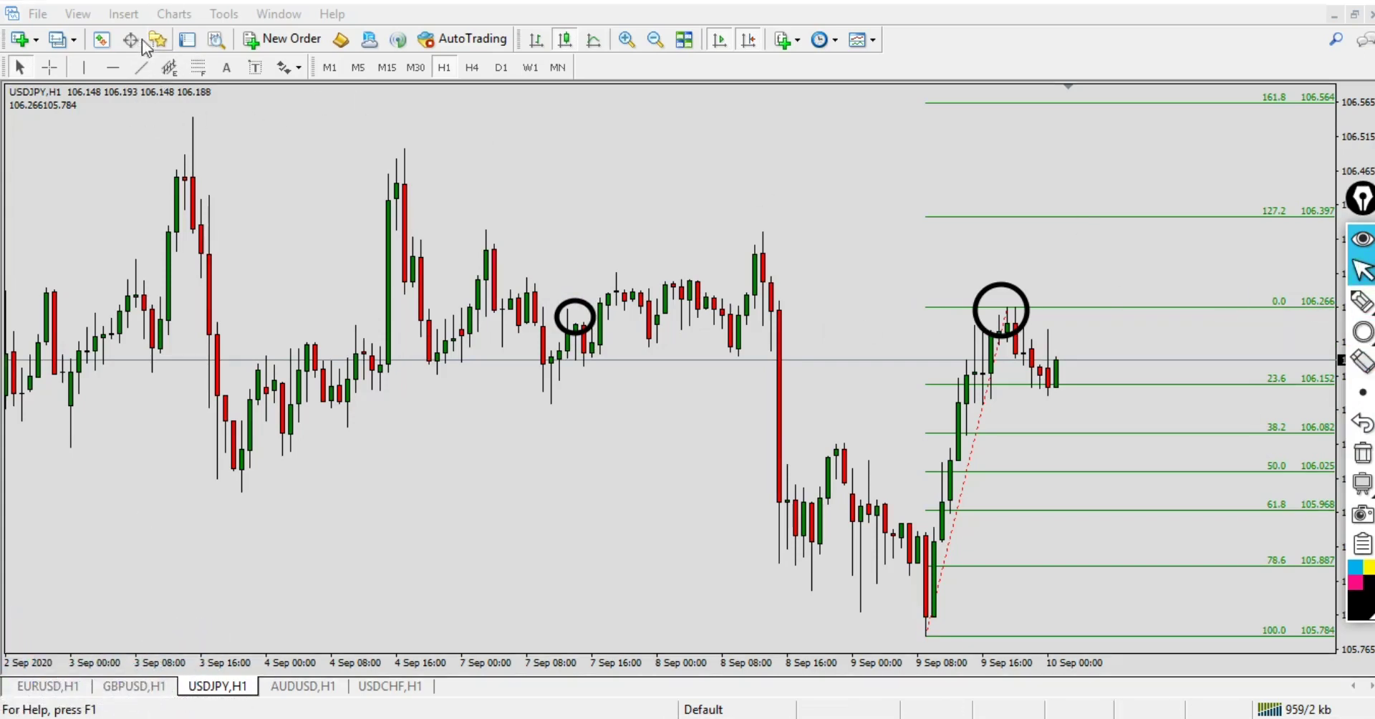
left_click(113, 68)
- Draw a red horizontal line at 106.266, circle the 2 Sep and 3 Sep touches, then clear all circles
left_click(923, 308)
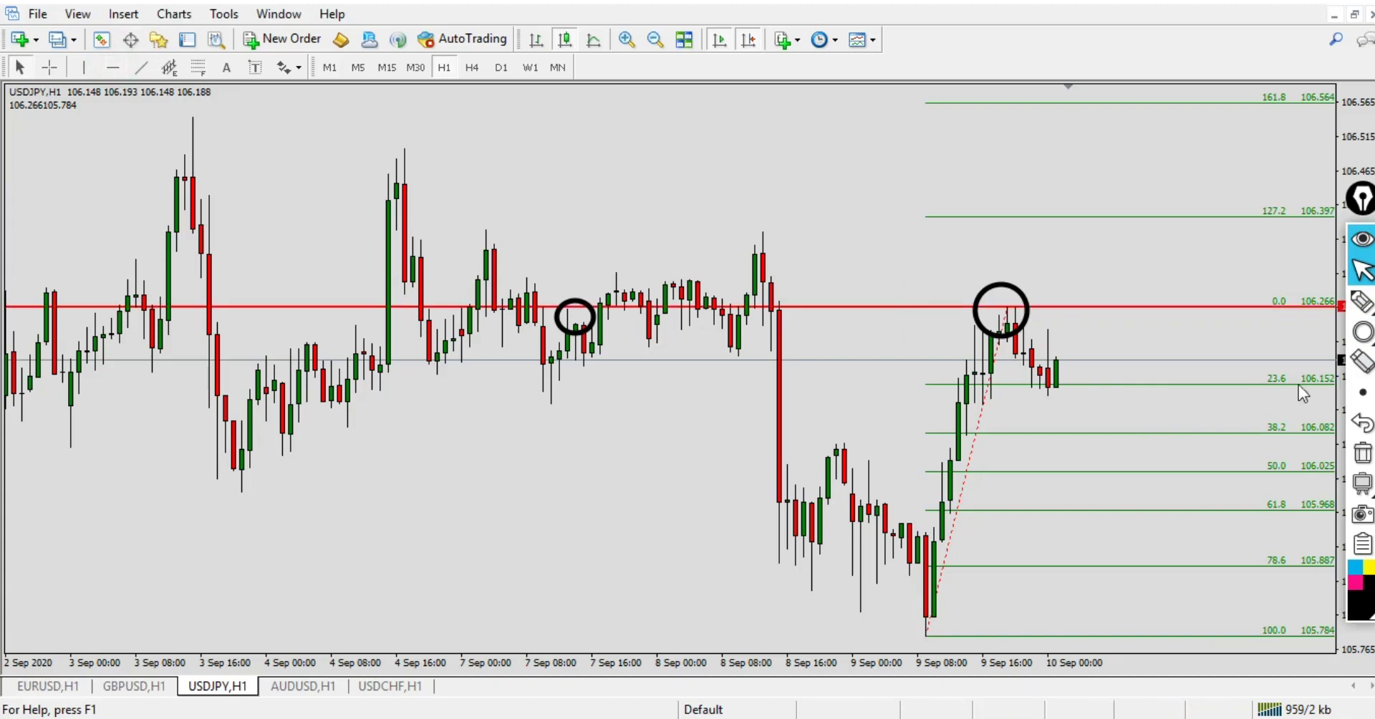
left_click(1362, 332)
left_click_drag(43, 285, 73, 324)
left_click_drag(162, 303, 167, 304)
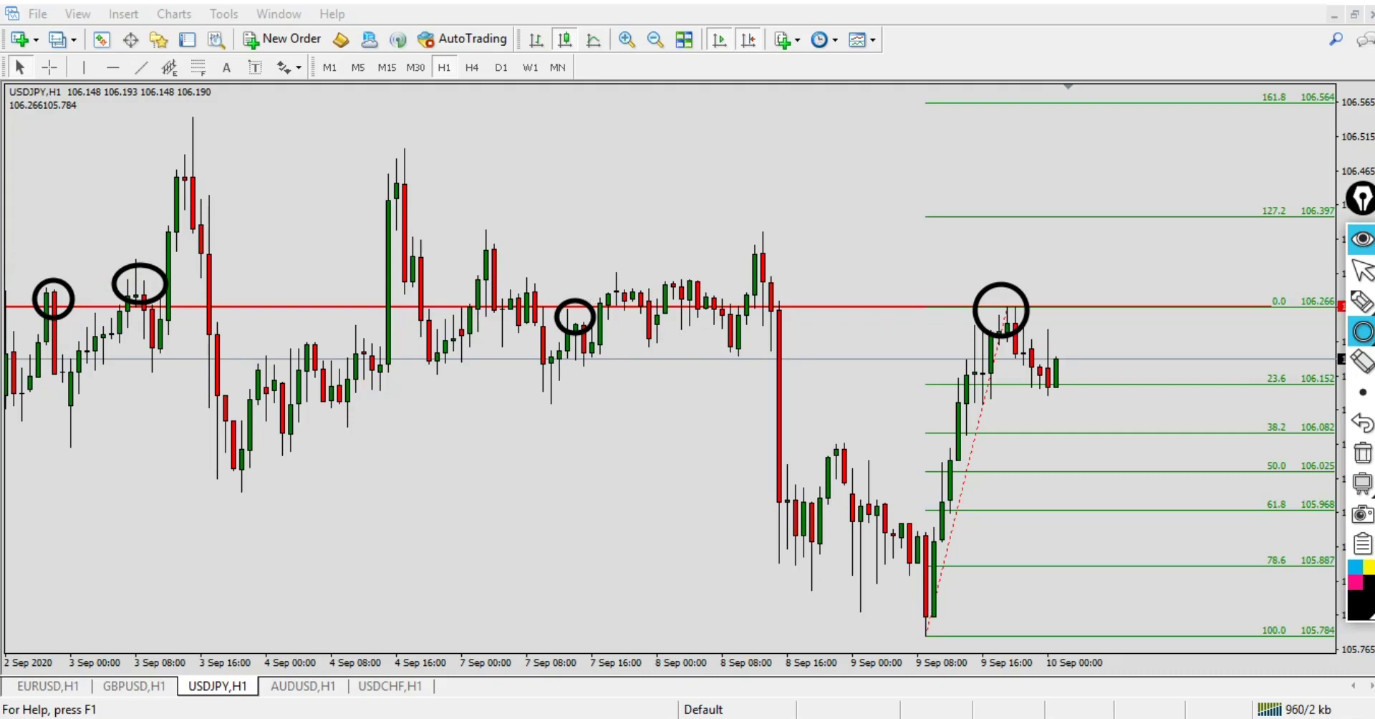
left_click(1362, 452)
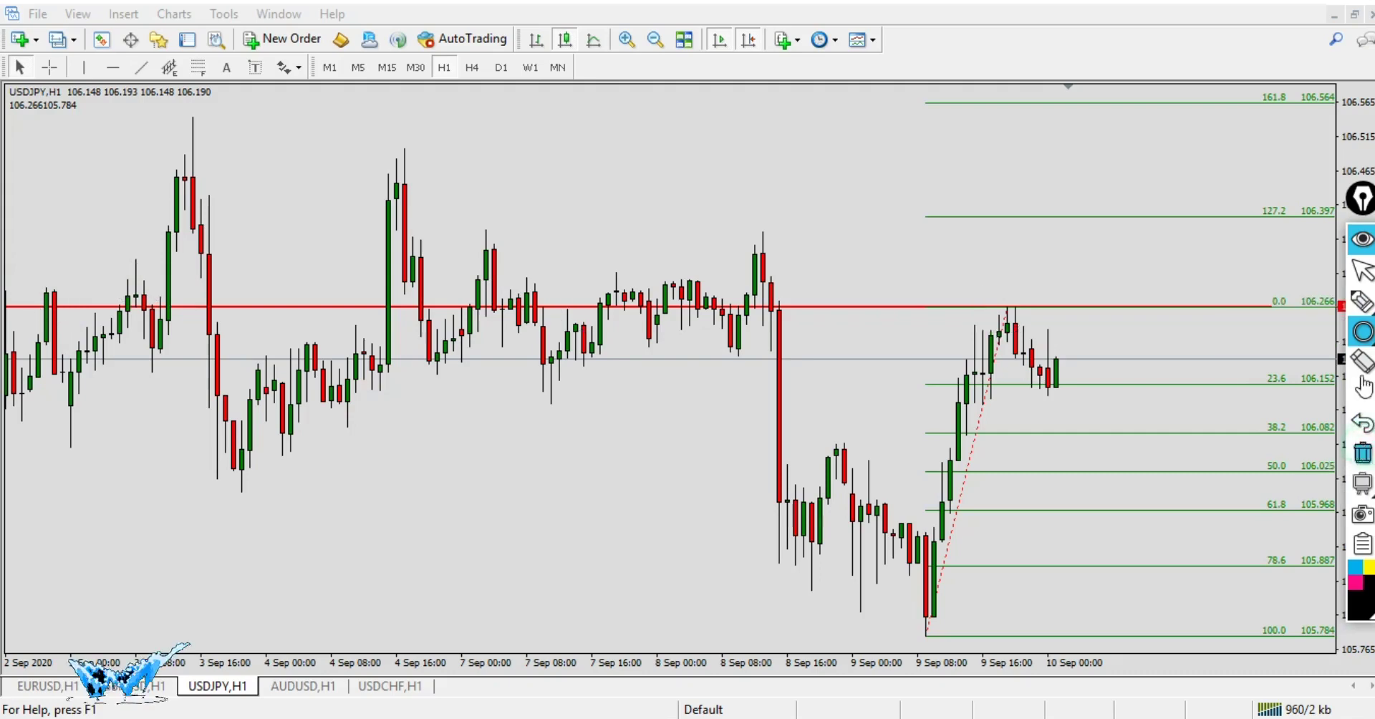
- Select and delete the red 106.266 horizontal line, then scroll the chart to review the Fibonacci levels
left_click(1364, 274)
left_click(303, 311)
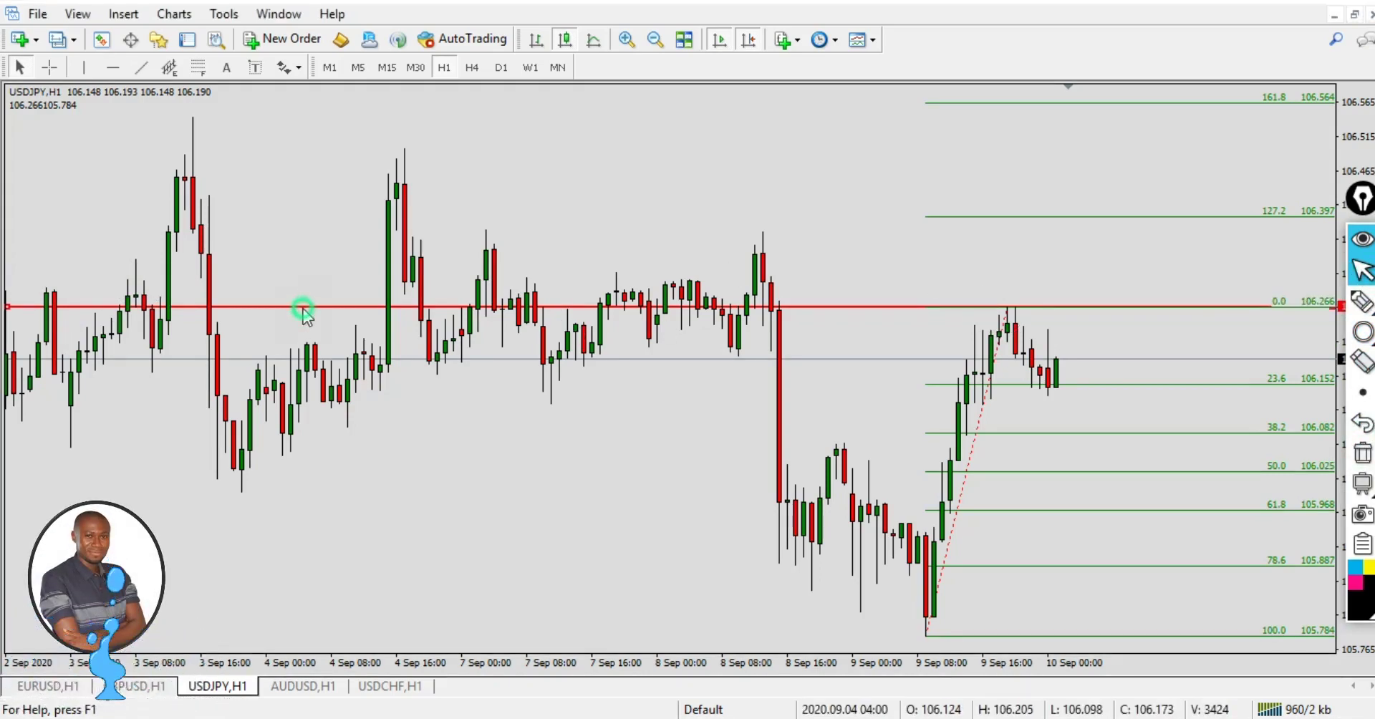
key("Delete")
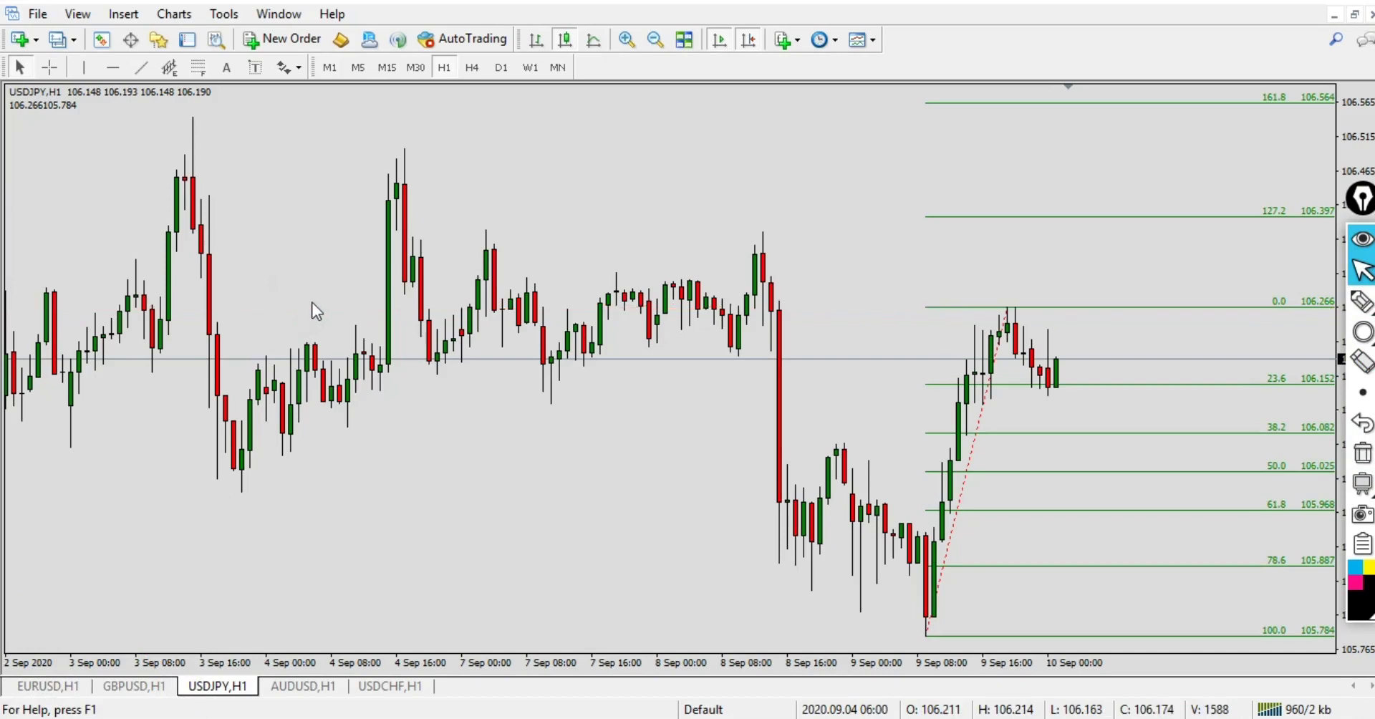
scroll(862, 274, "up", 10)
scroll(605, 311, "down", 10)
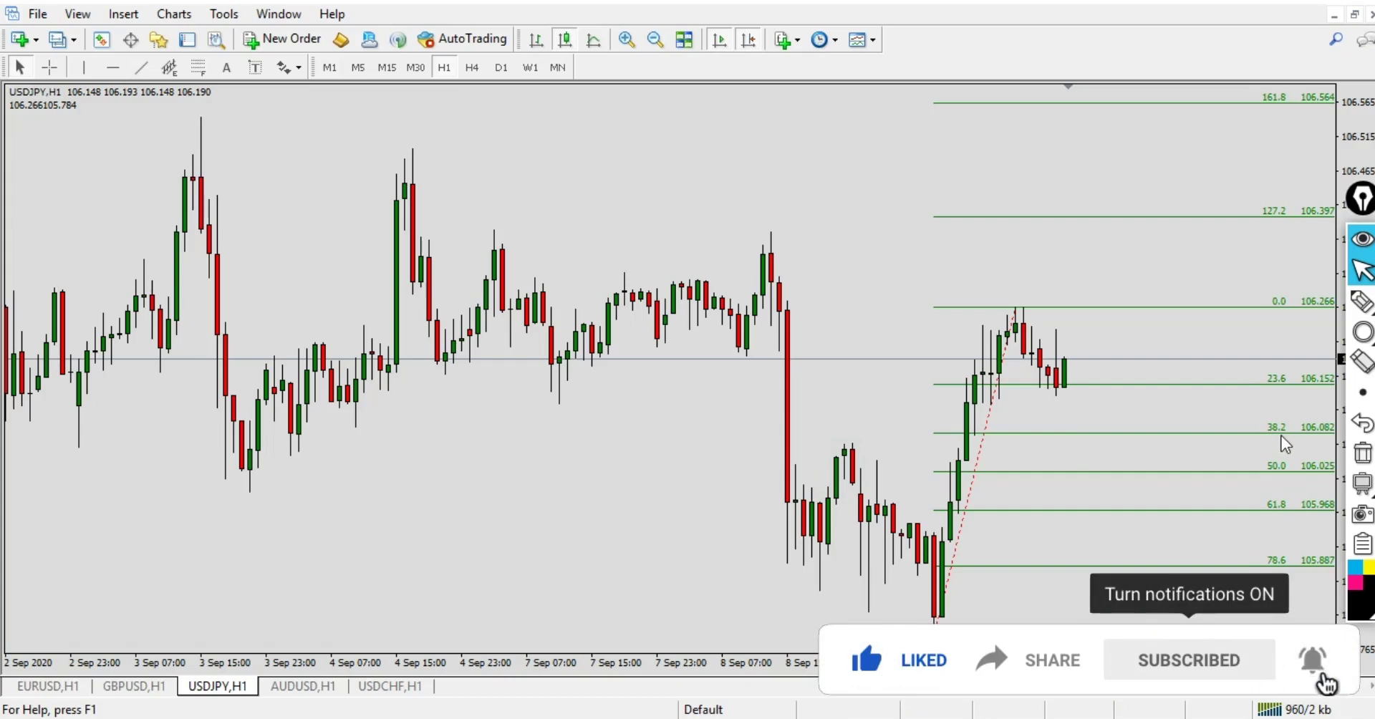
scroll(1282, 435, "down", 1)
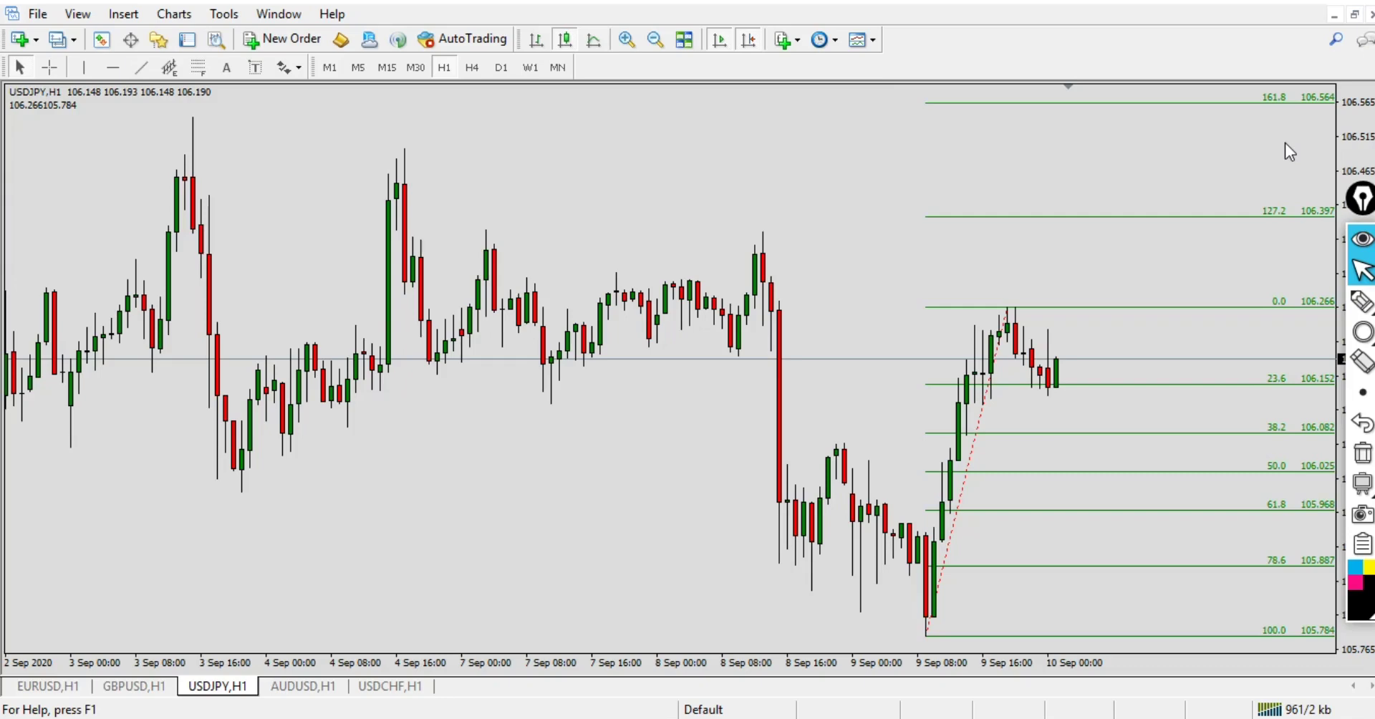
- Switch to the AUDUSD H1 chart, briefly returning to nudge the USDJPY chart by one bar
left_click(301, 686)
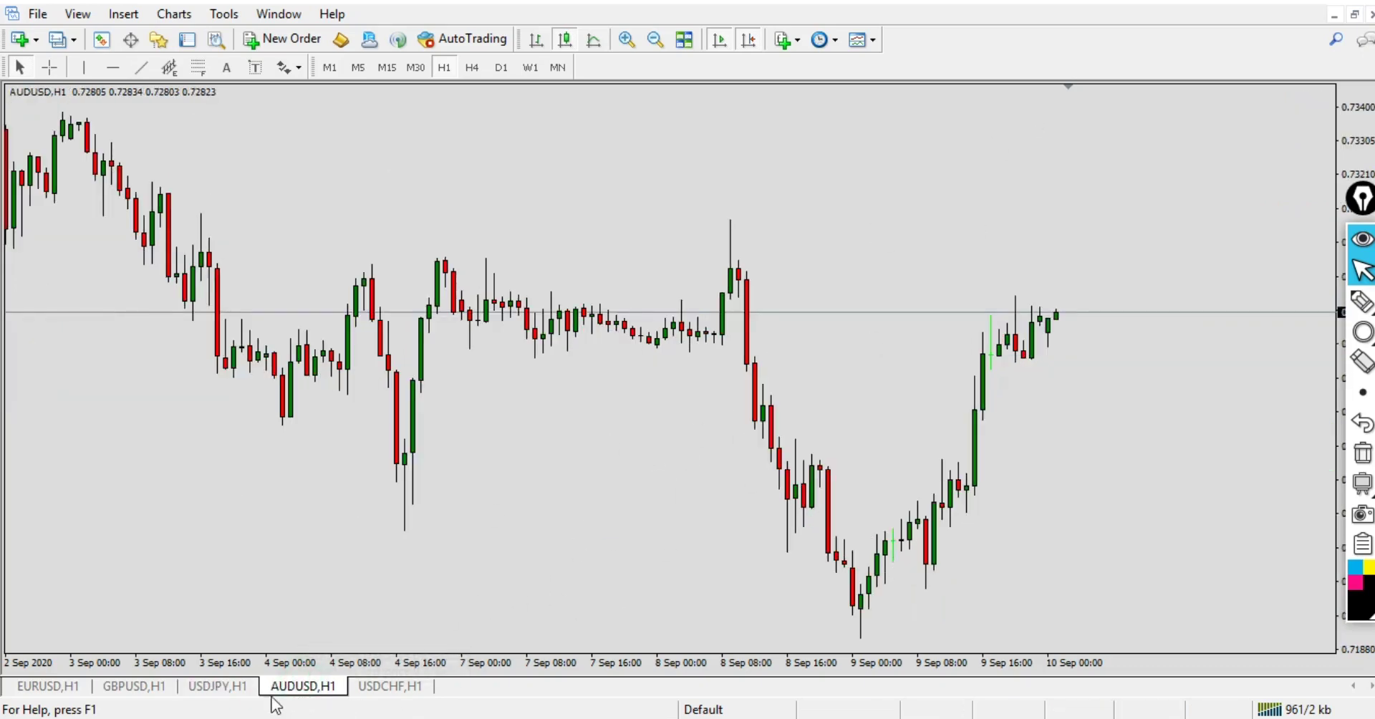
left_click(231, 686)
left_click_drag(938, 385, 946, 385)
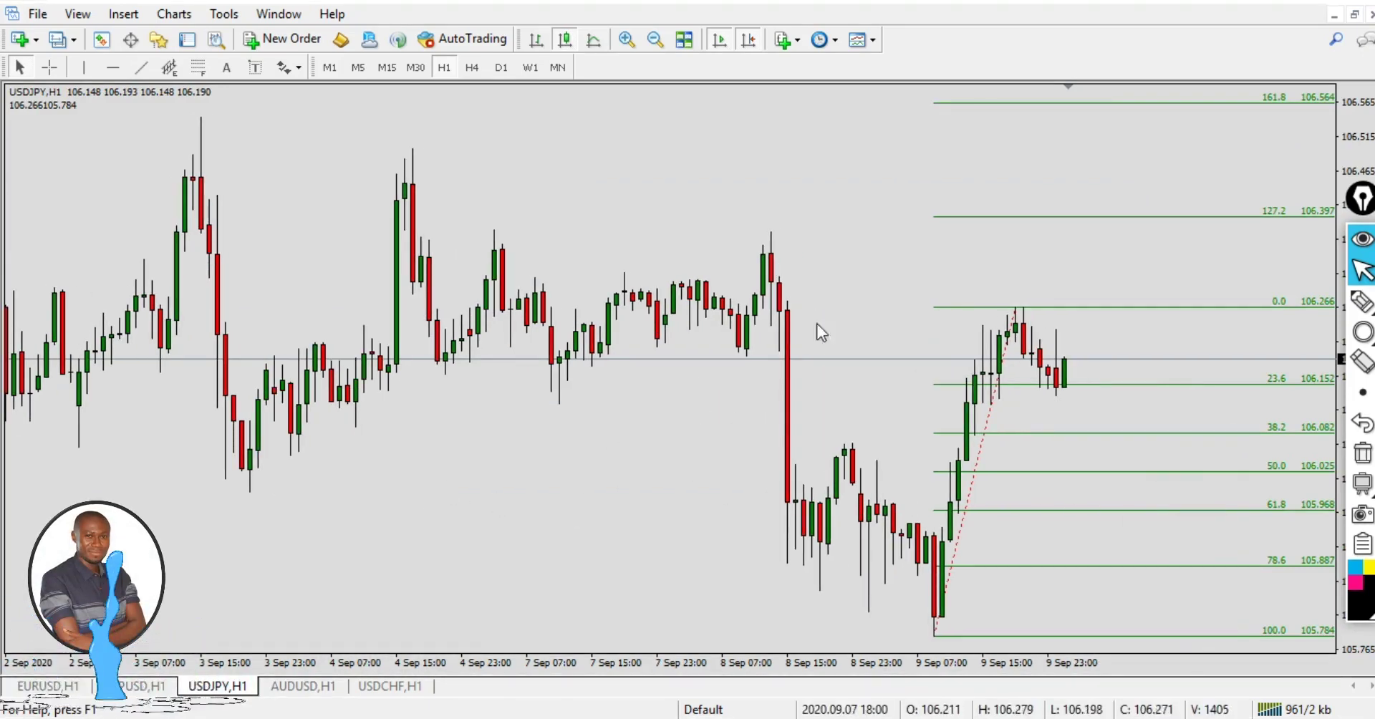
left_click(302, 686)
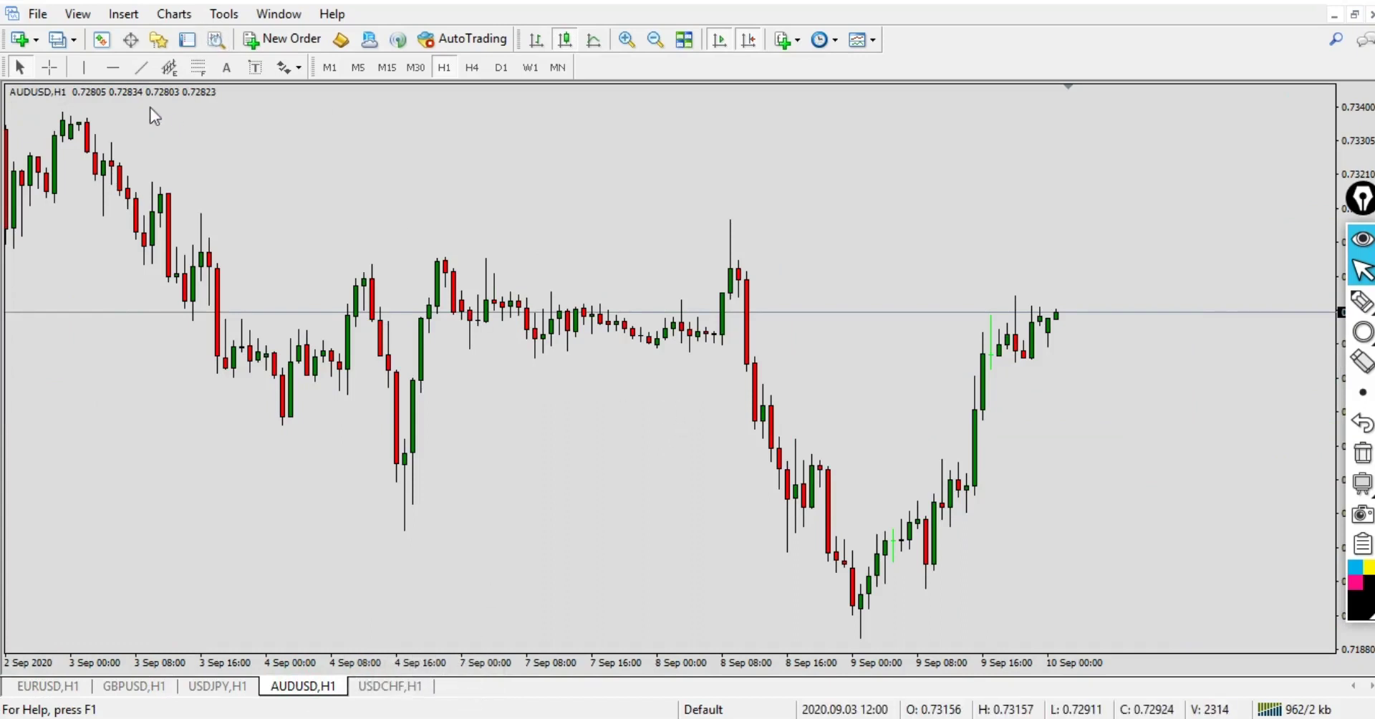
- Attach KISS Auto Fib to the AUDUSD chart with DLL imports allowed, then close the Navigator
left_click(158, 39)
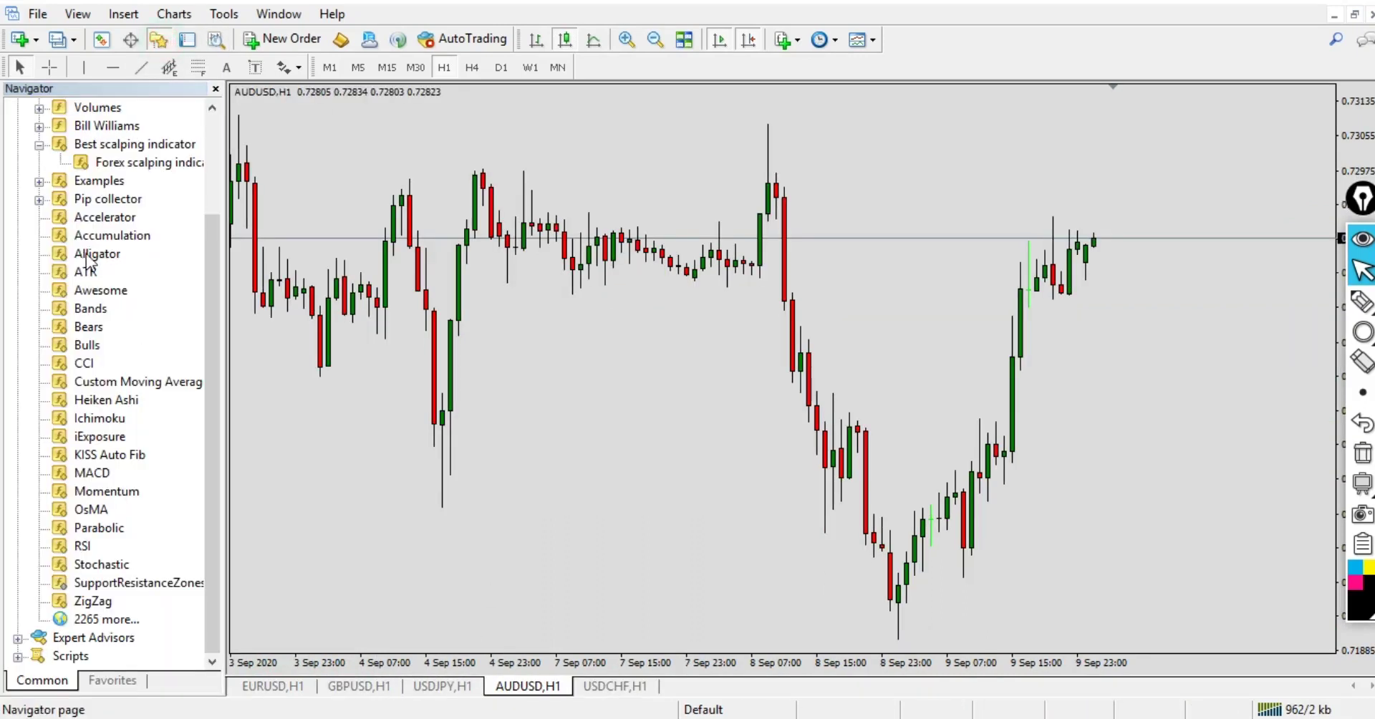
left_click(91, 510)
left_click_drag(92, 458, 895, 451)
left_click(545, 280)
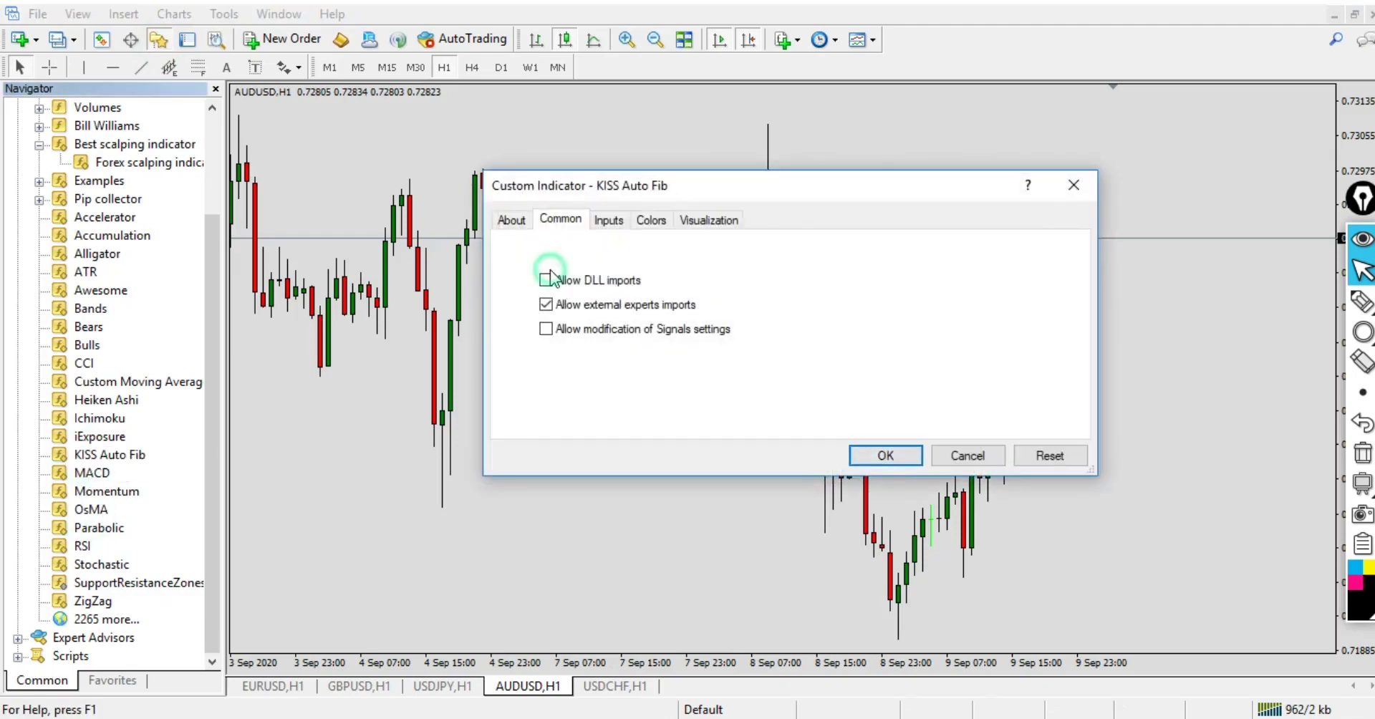
left_click(910, 452)
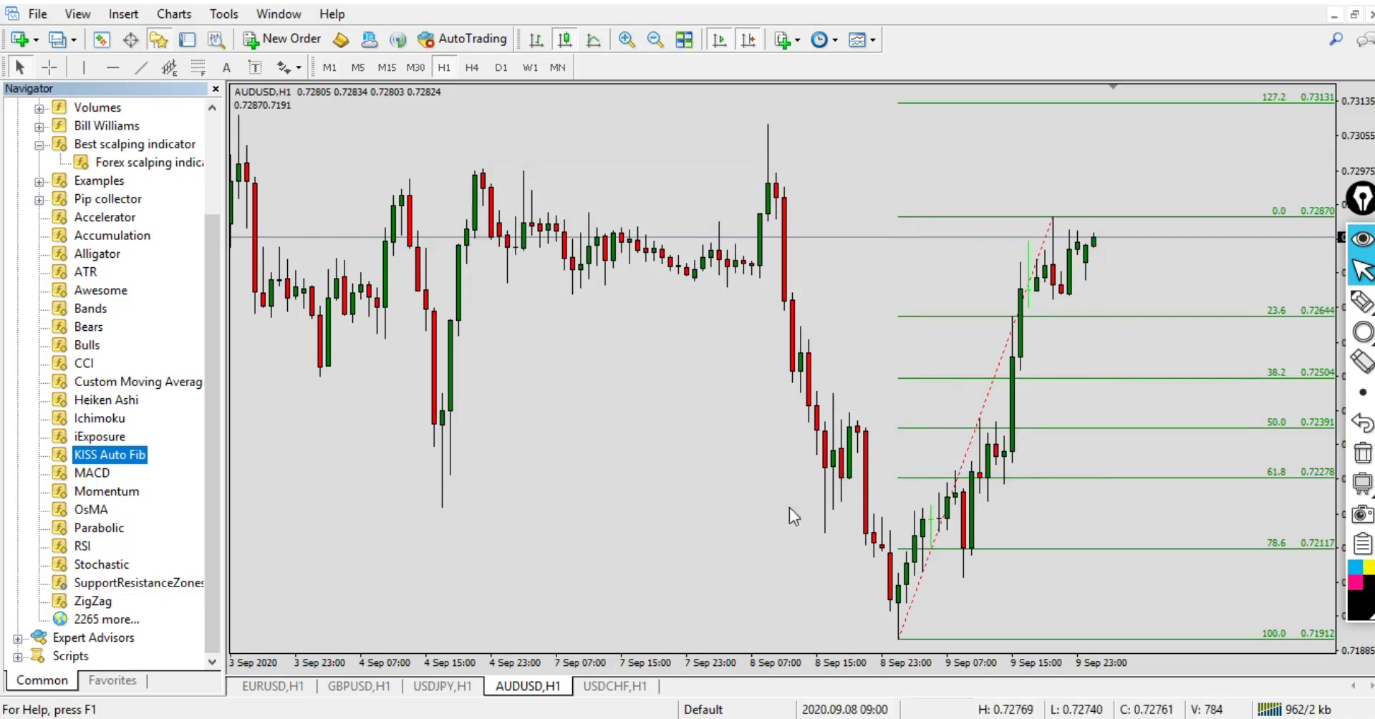
left_click(159, 39)
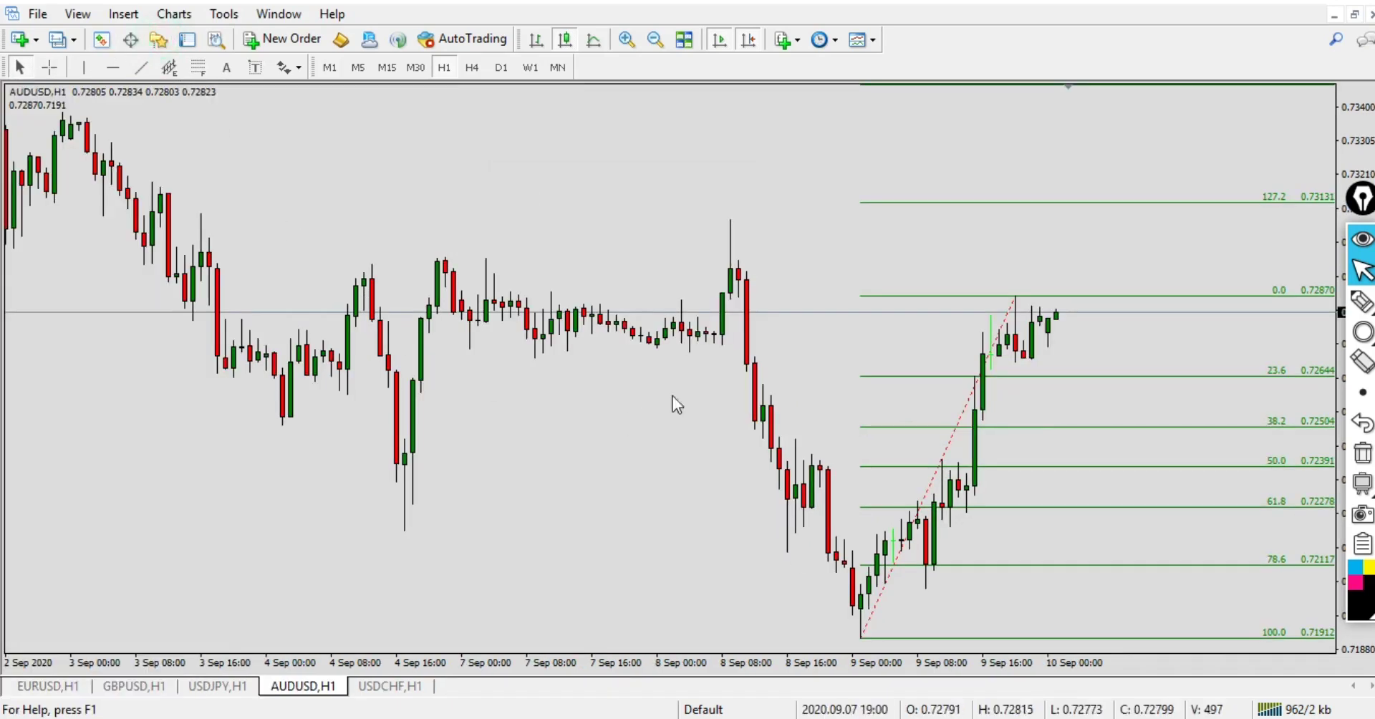
scroll(609, 408, "up", 1)
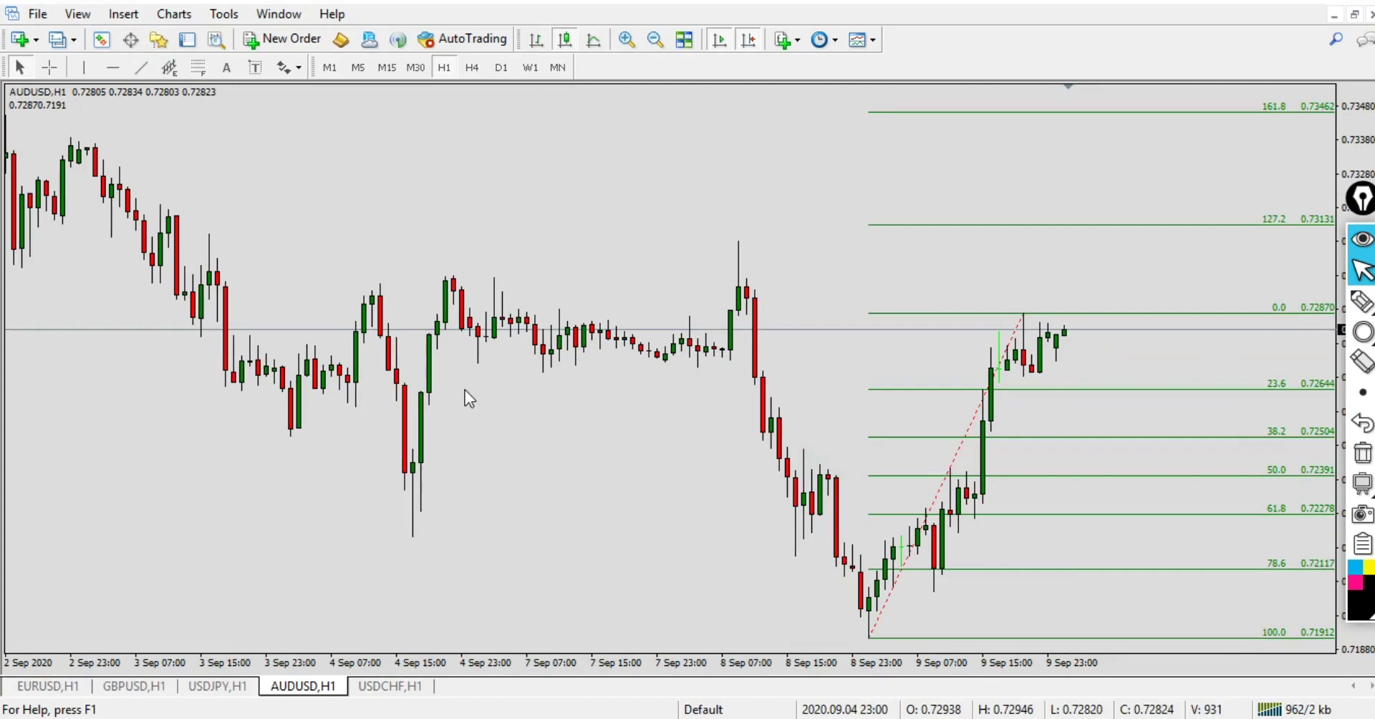
scroll(465, 389, "down", 1)
left_click_drag(1028, 390, 1038, 386)
scroll(783, 347, "up", 1)
scroll(881, 629, "down", 1)
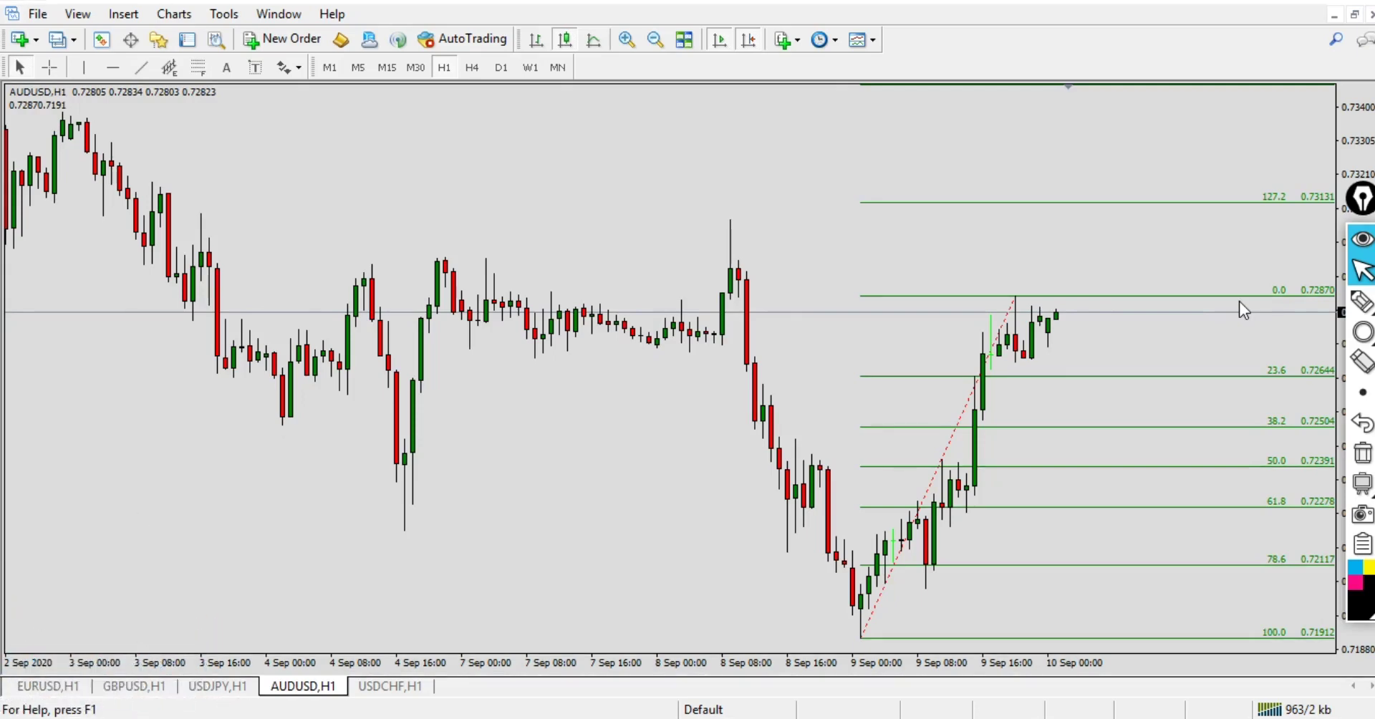
left_click(1362, 331)
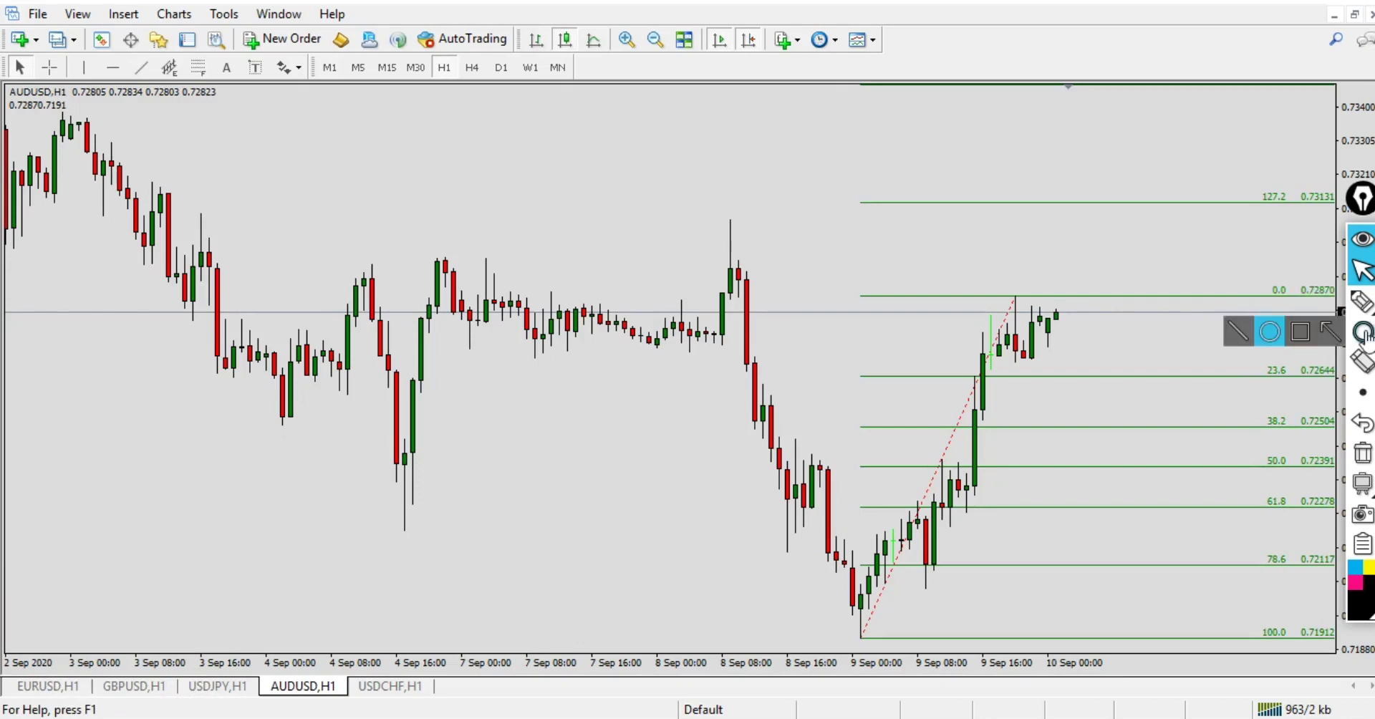
left_click_drag(962, 280, 1122, 304)
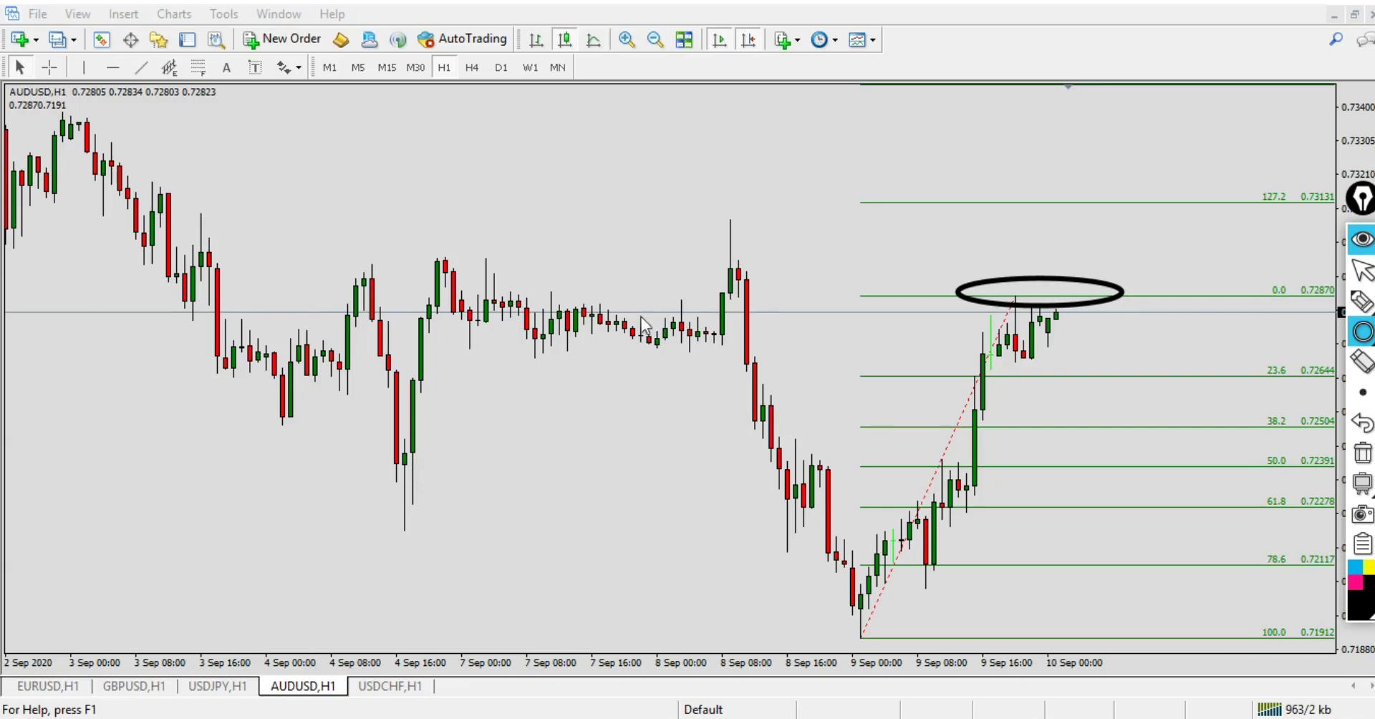
left_click_drag(534, 292, 634, 318)
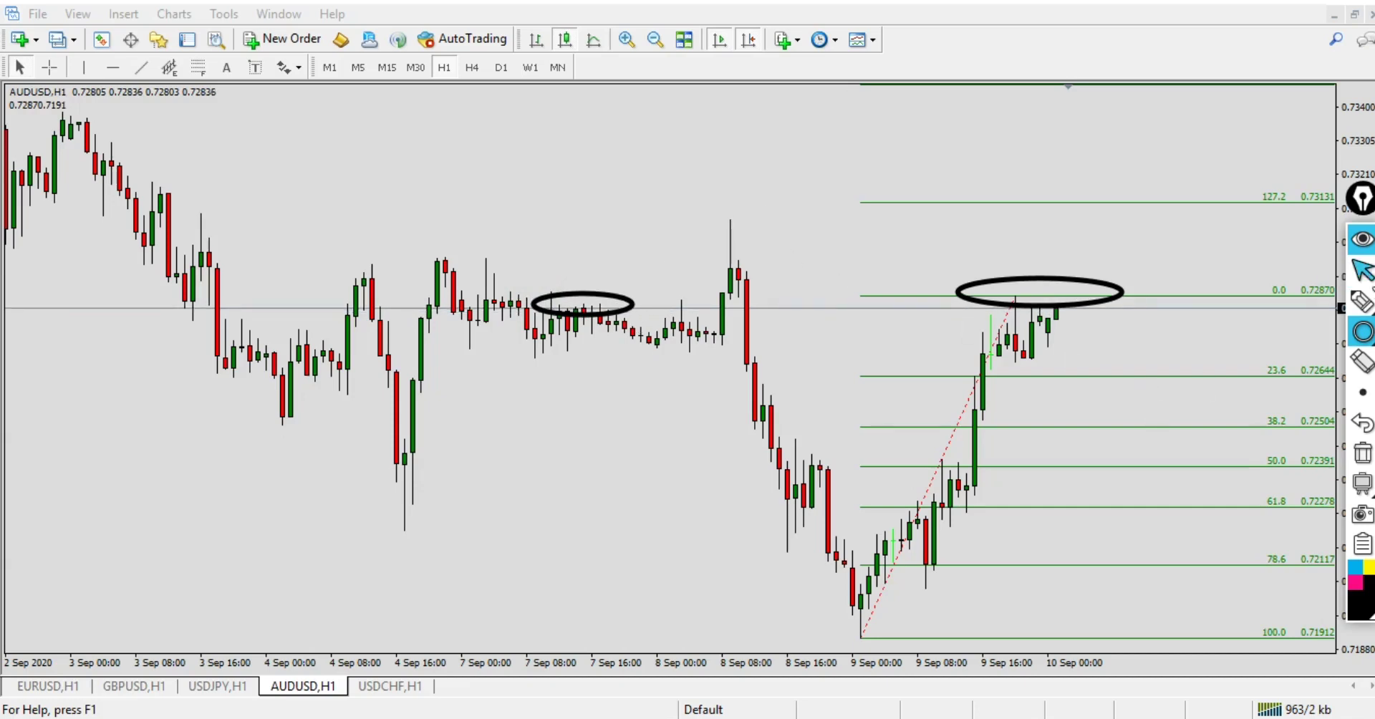
left_click(1362, 270)
left_click(1362, 453)
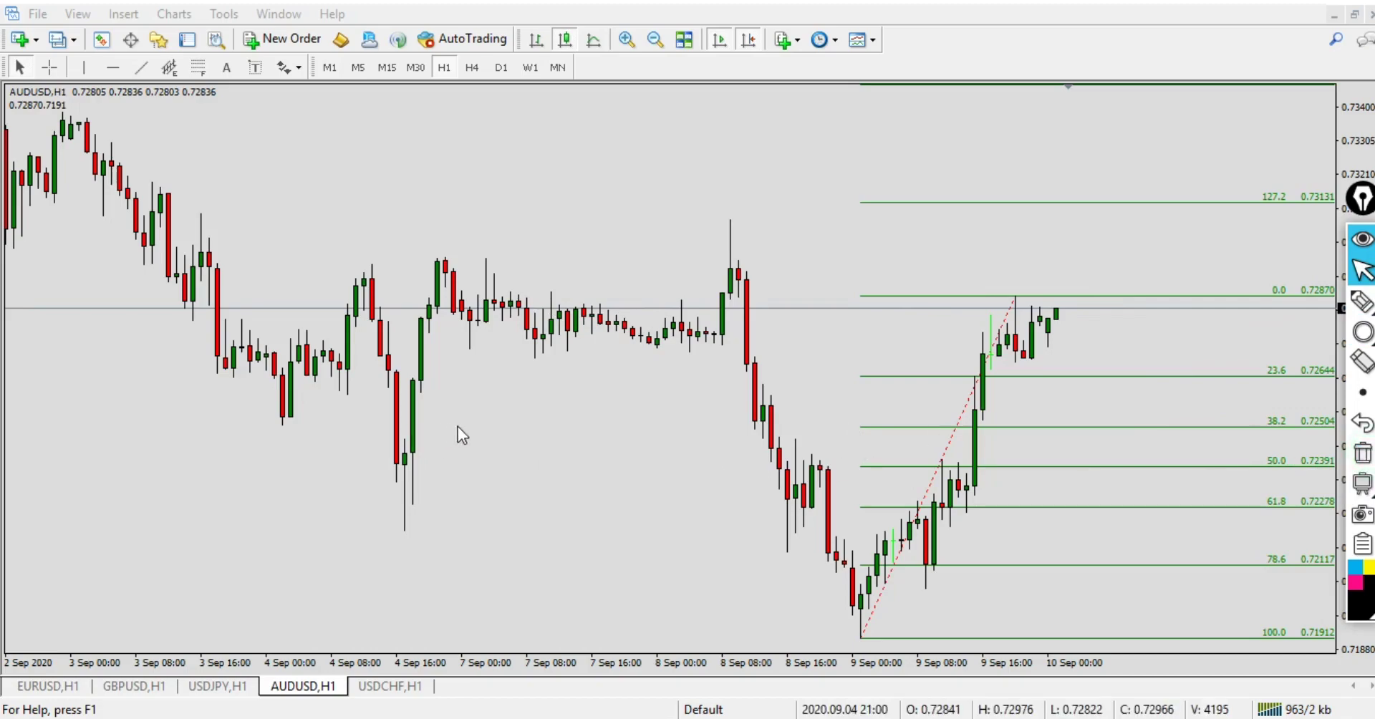
left_click_drag(506, 432, 819, 363)
left_click_drag(463, 430, 852, 415)
left_click_drag(972, 343, 782, 325)
left_click_drag(470, 414, 564, 303)
left_click_drag(745, 498, 554, 471)
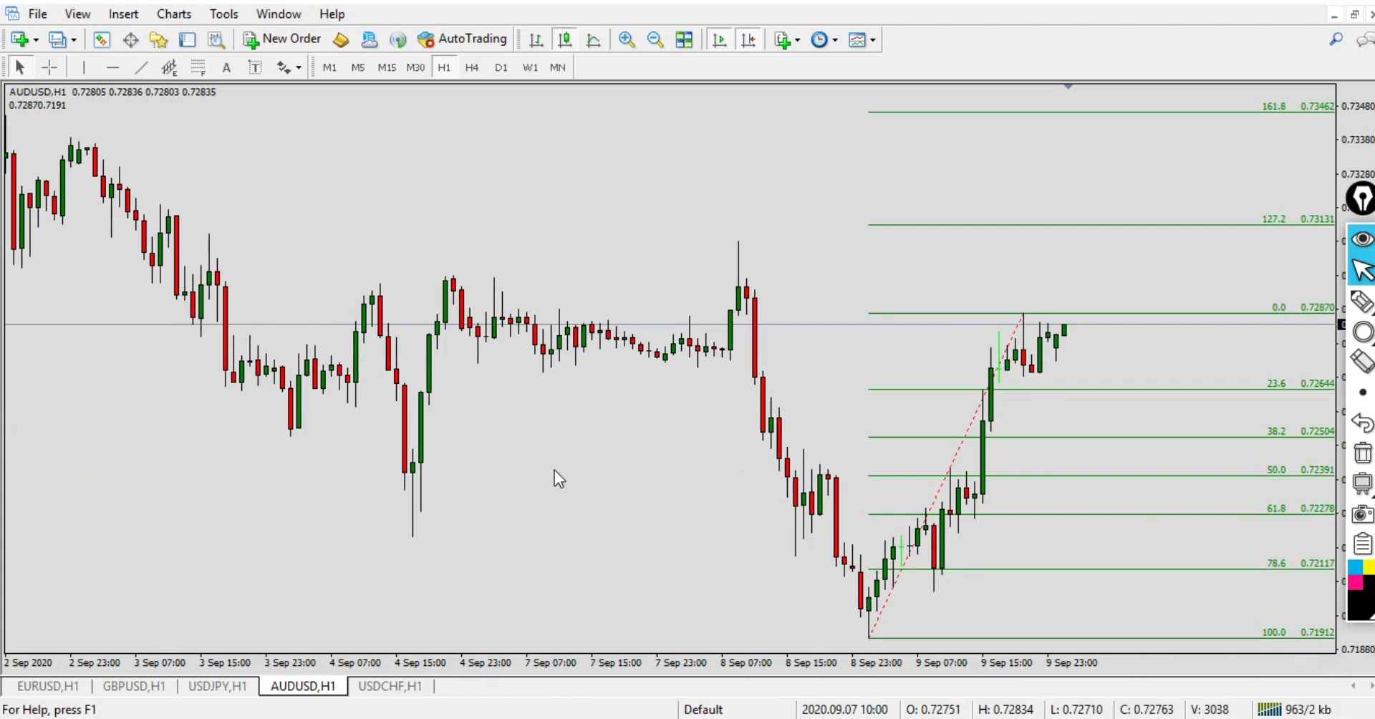